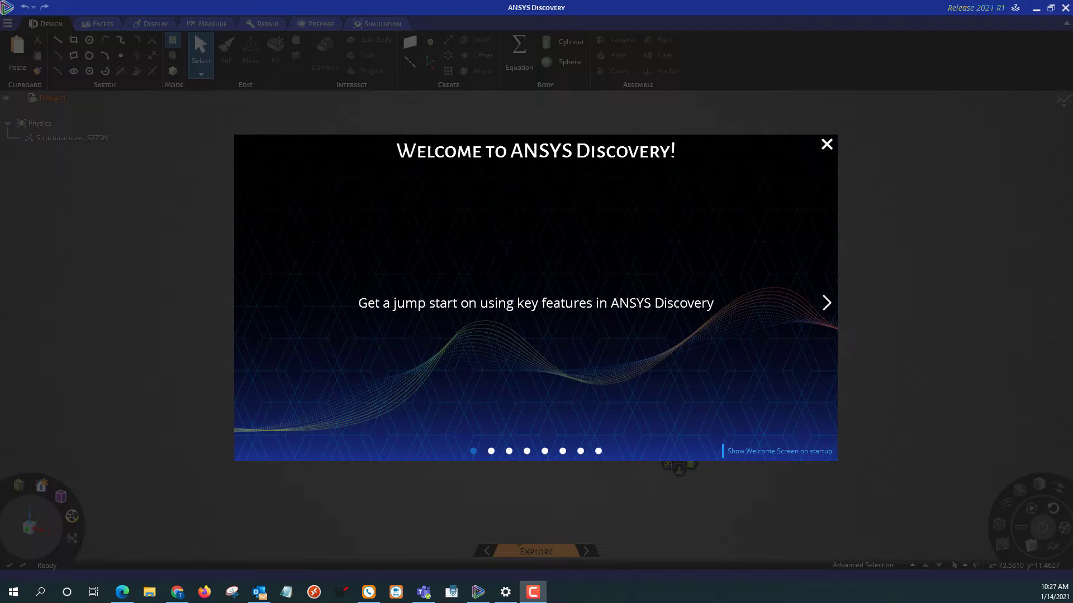
# Advance the welcome tour through UI Components, Navigation, Selection, Using Tools and Getting Help to Next Steps.
pyautogui.click(827, 302)
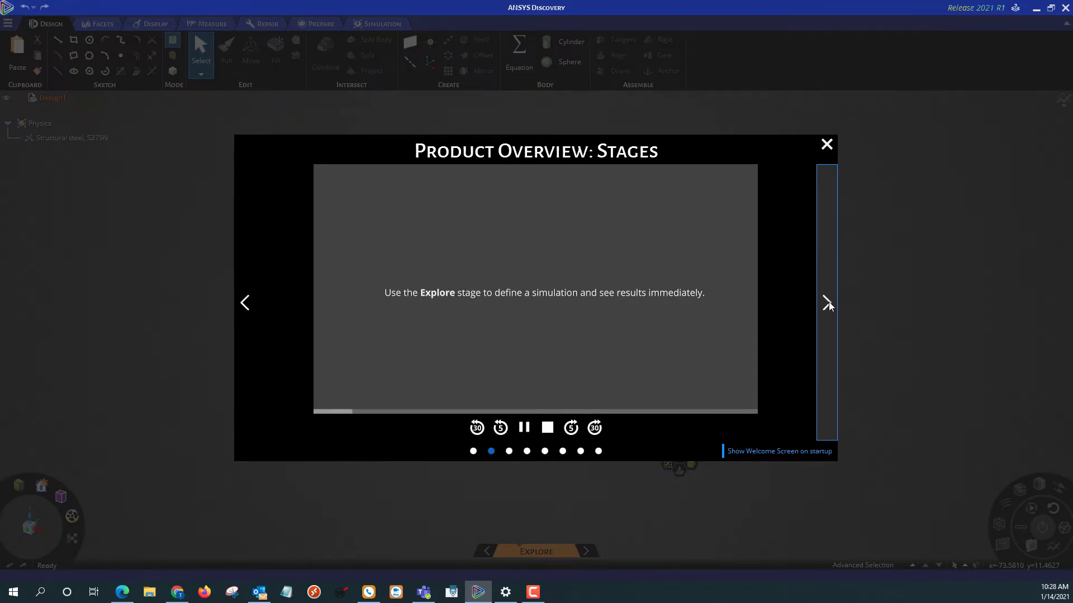
pyautogui.click(828, 302)
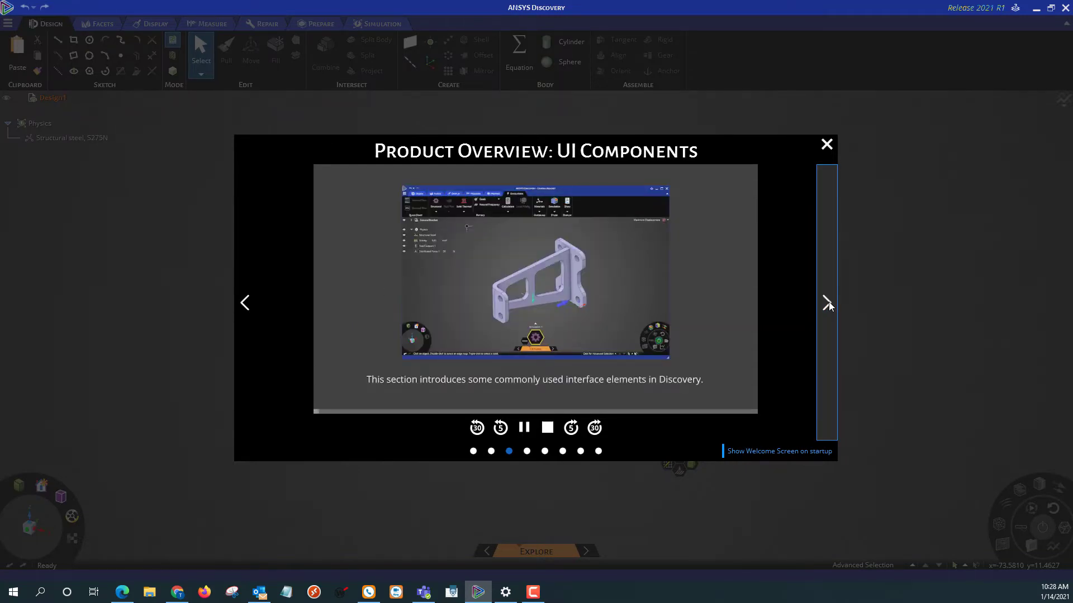
pyautogui.click(828, 303)
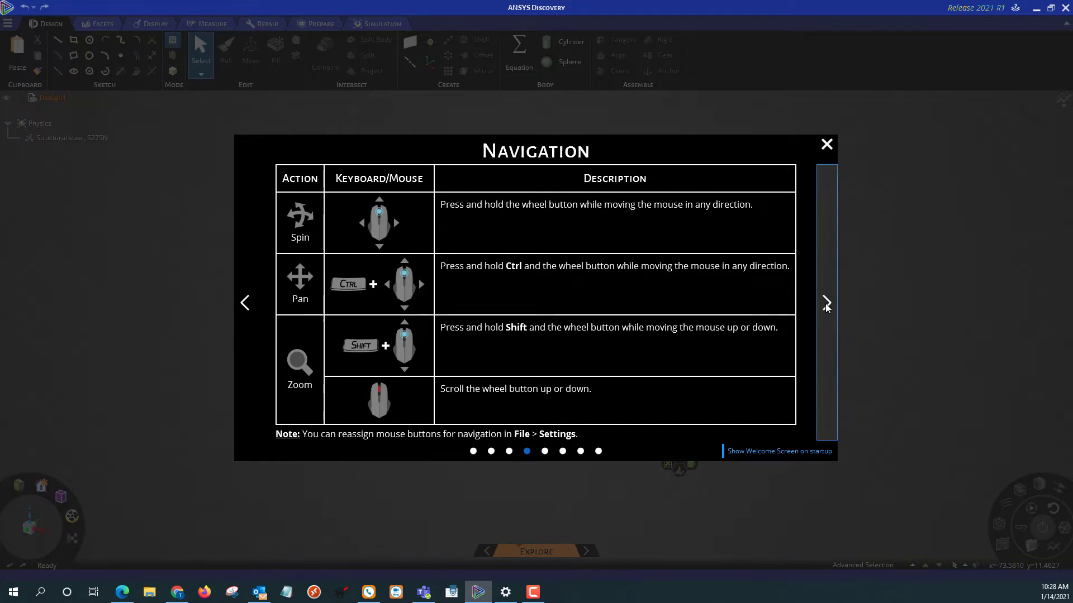
pyautogui.click(827, 305)
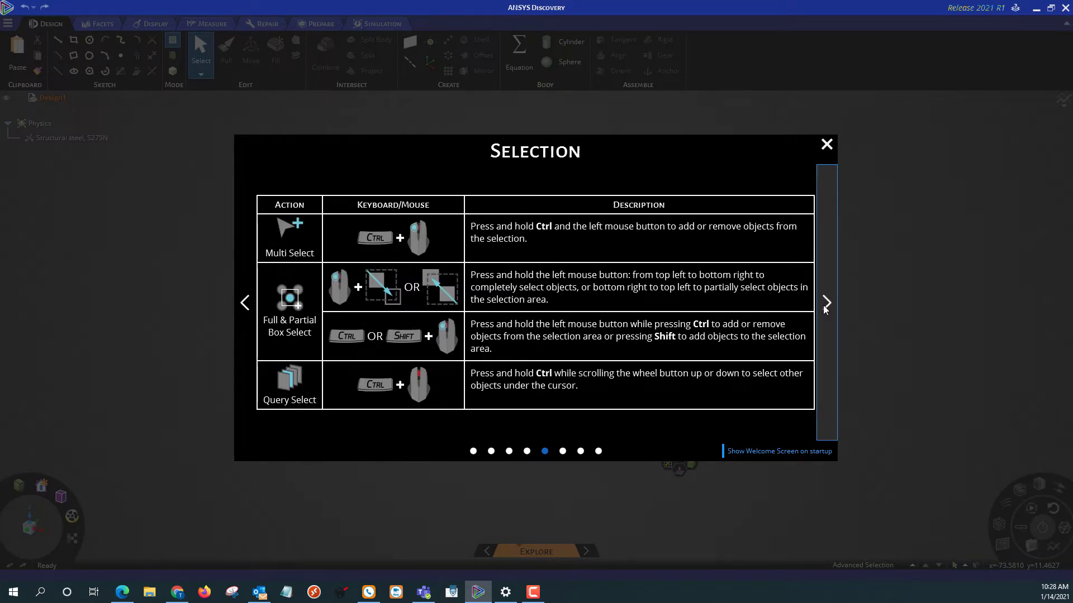
pyautogui.click(823, 305)
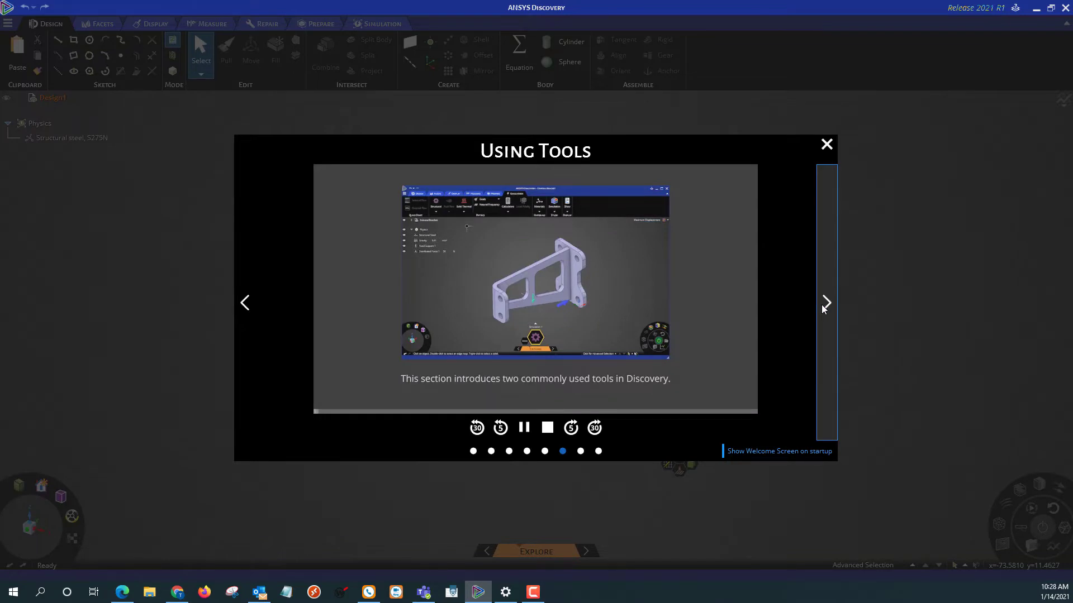
pyautogui.click(826, 307)
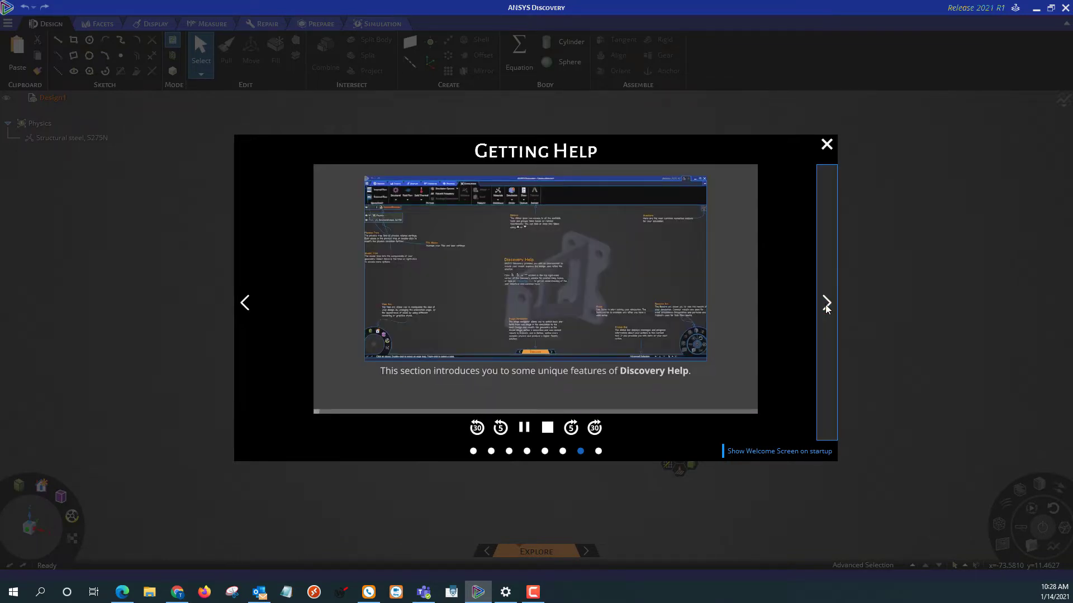
pyautogui.click(827, 305)
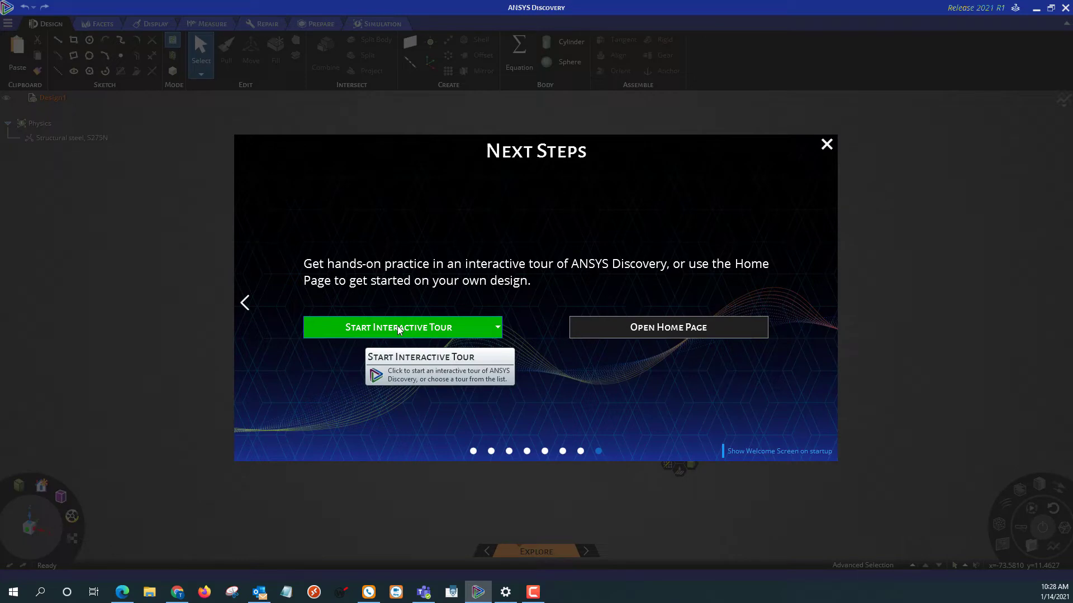
# Leave the welcome tour for the Home Page and show the Samples list.
pyautogui.click(680, 328)
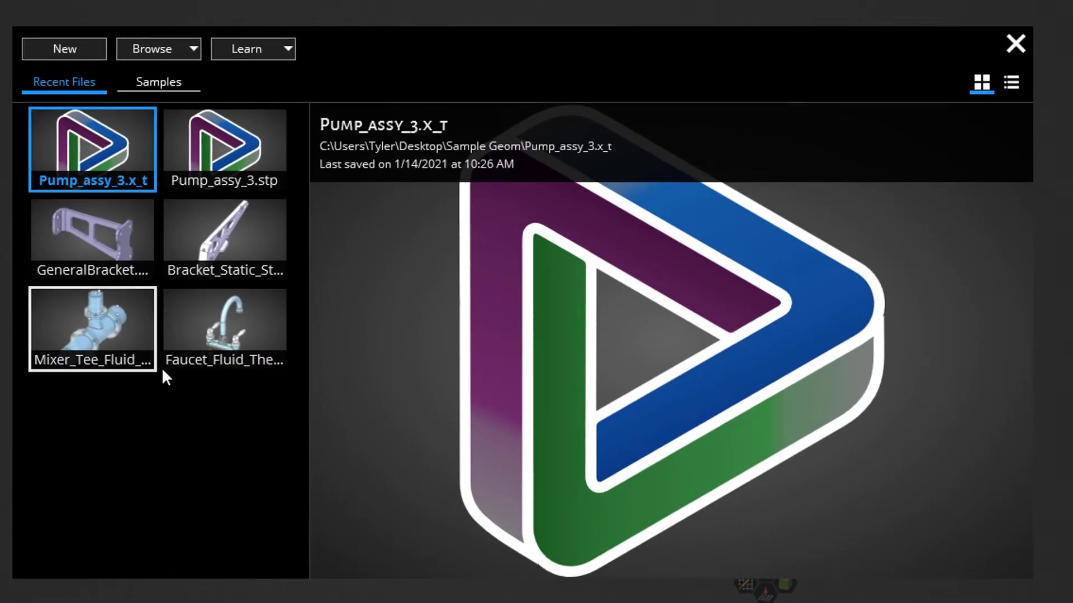
pyautogui.moveTo(210, 345)
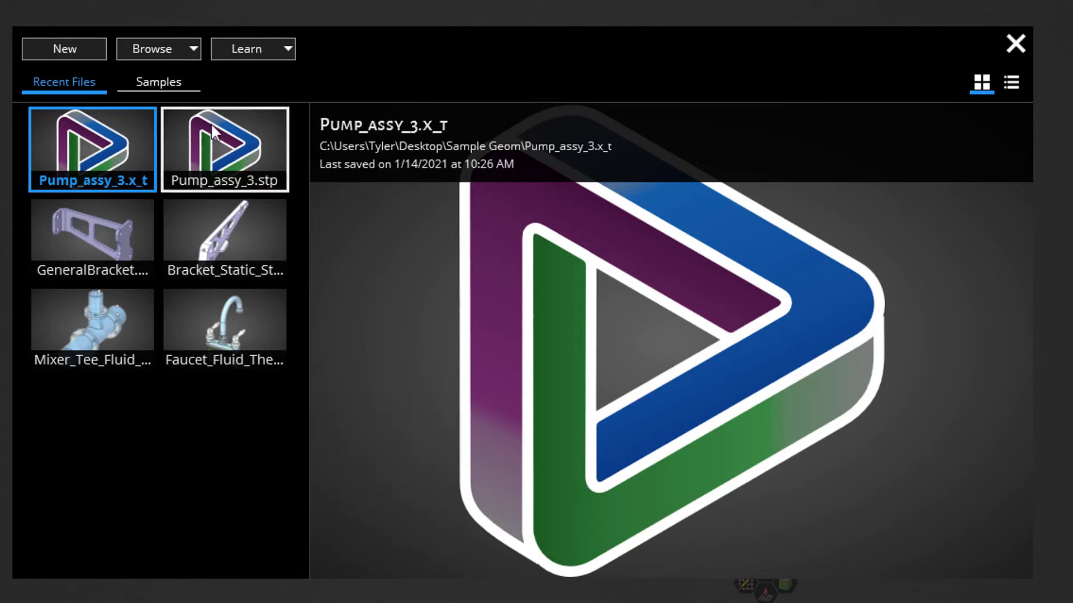
pyautogui.click(156, 84)
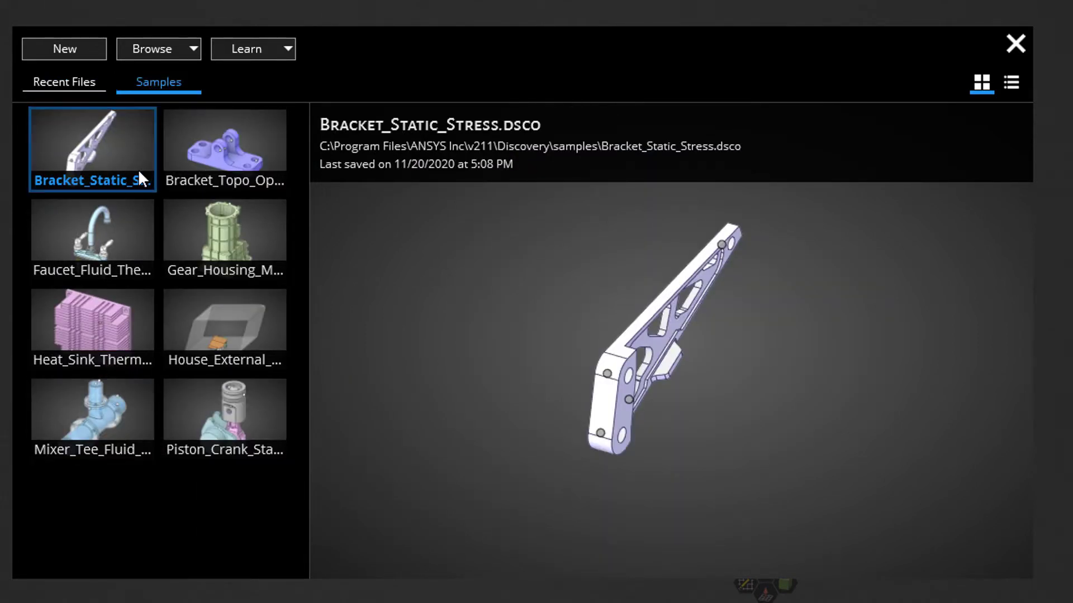
# Glance at the Learn resources list without choosing, then bring up the Browse file options.
pyautogui.click(289, 49)
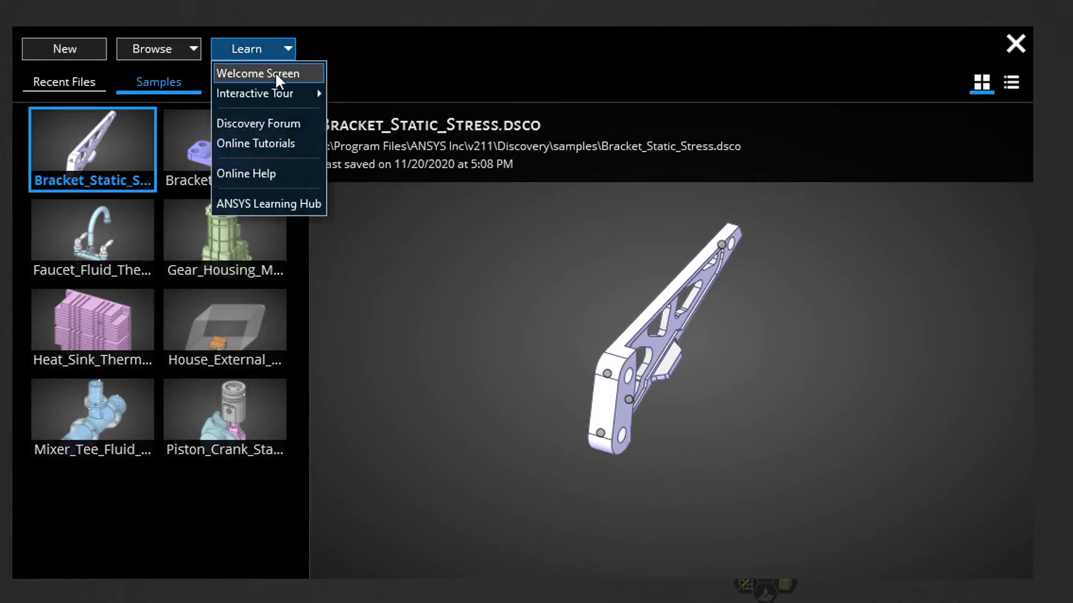
pyautogui.moveTo(260, 90)
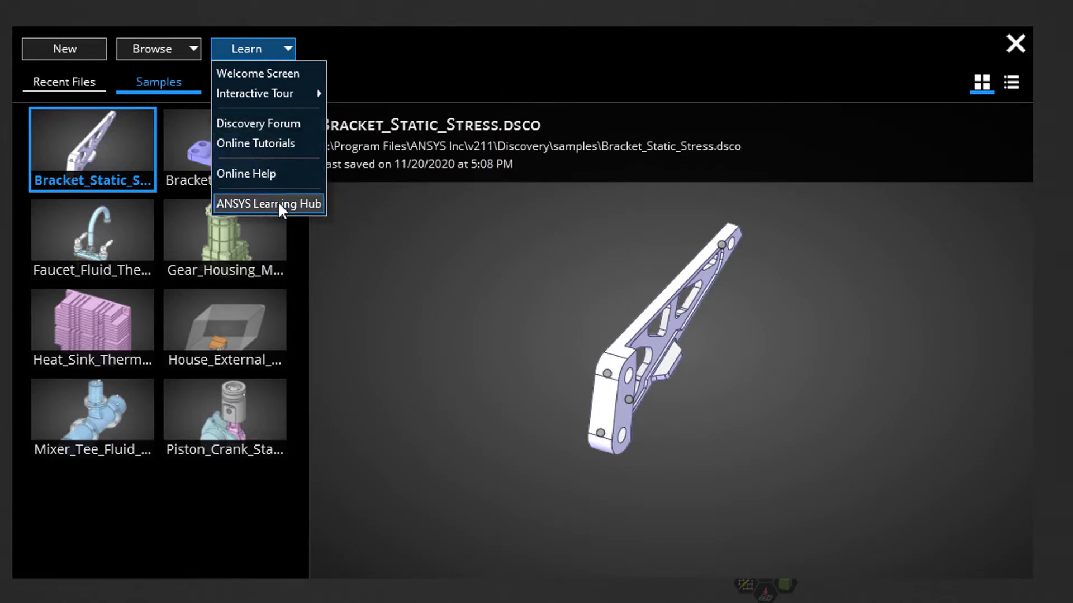
pyautogui.click(358, 58)
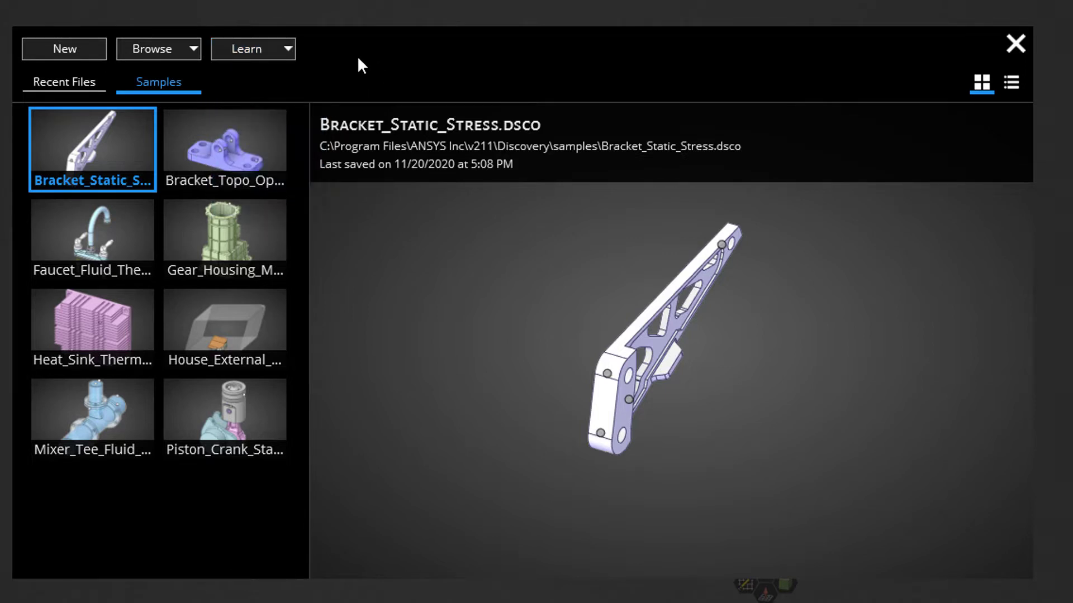
pyautogui.click(194, 50)
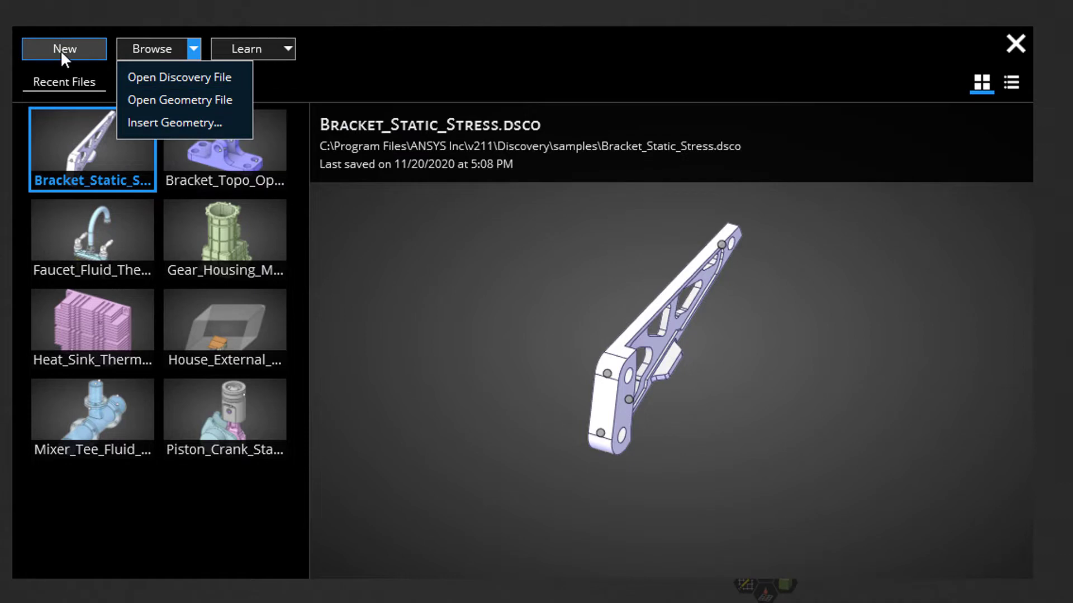
# Open Pump_assy_3.x_t from the Sample Geom folder as a geometry file.
pyautogui.click(177, 101)
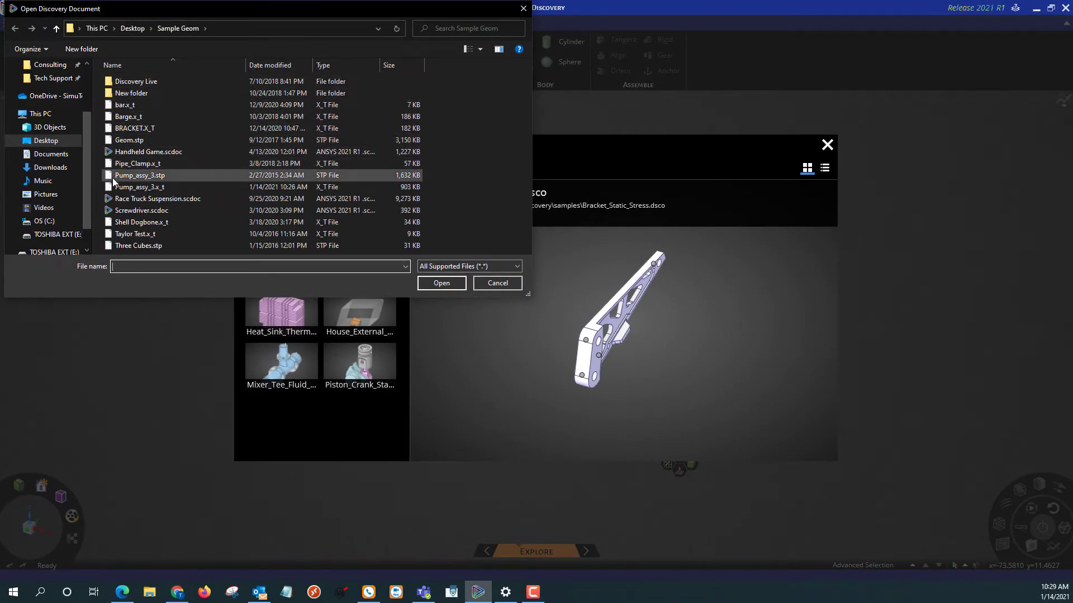
pyautogui.click(135, 186)
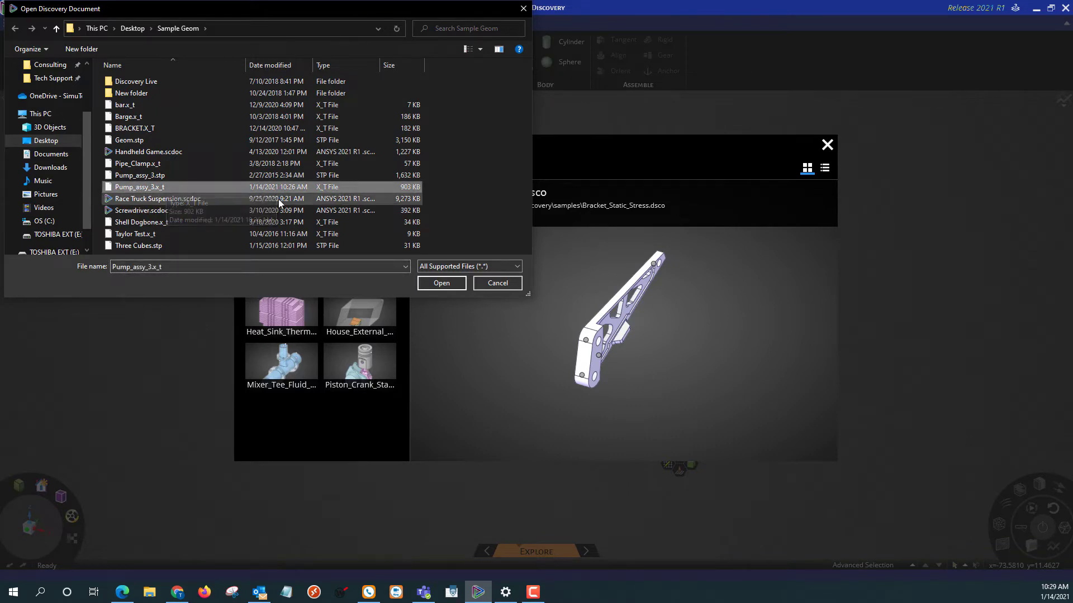
pyautogui.click(453, 283)
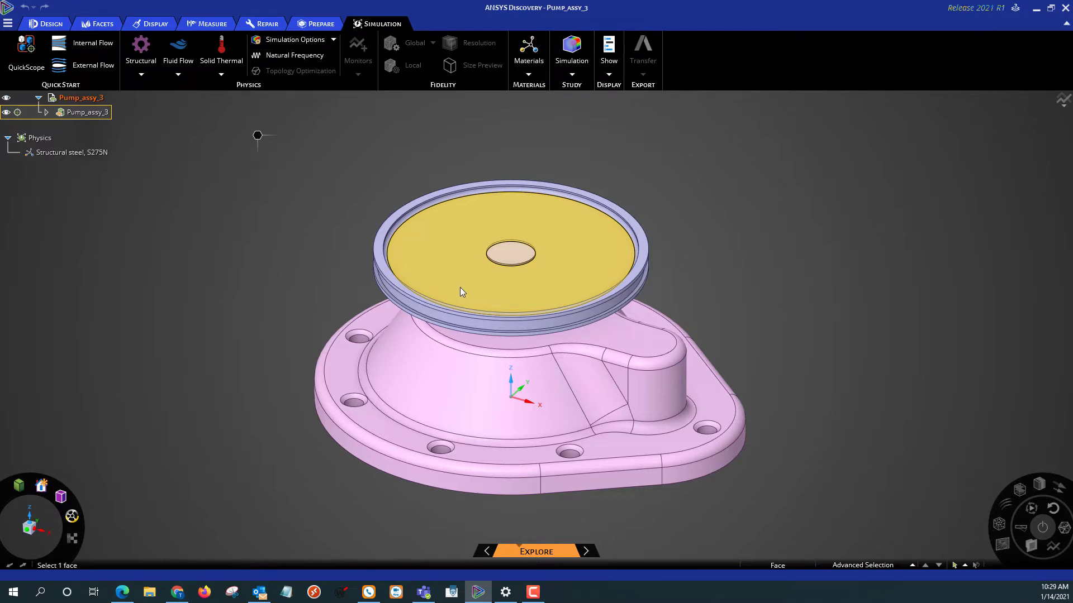
pyautogui.click(701, 521)
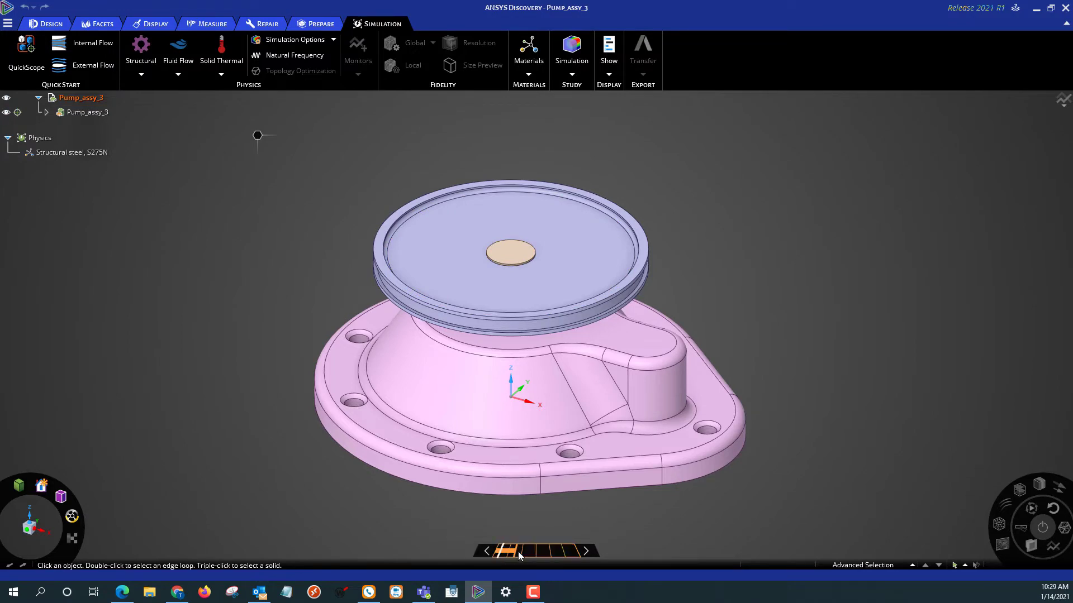
pyautogui.click(486, 552)
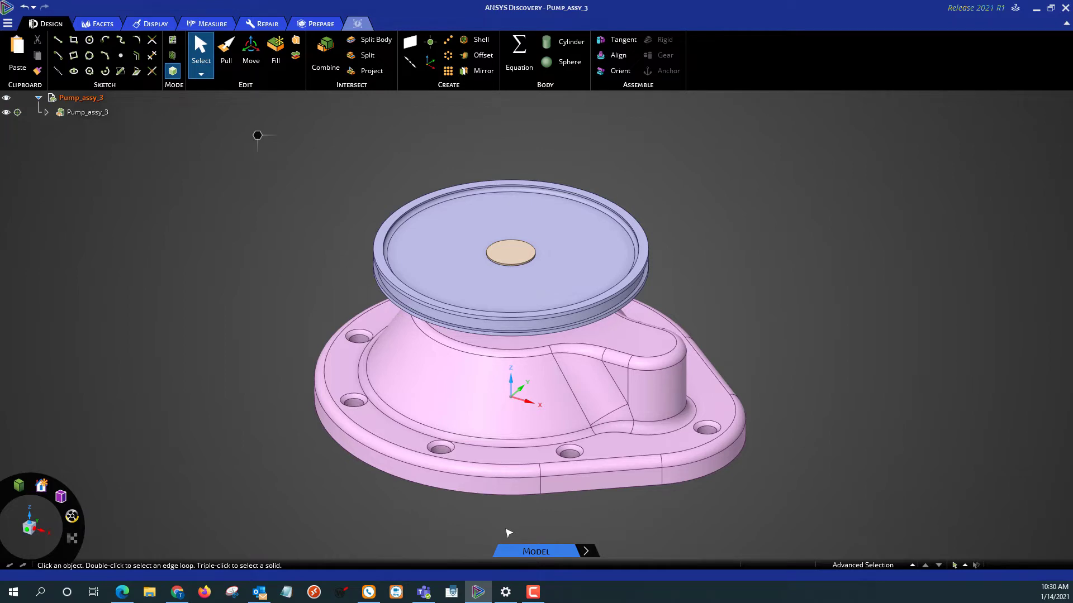
pyautogui.moveTo(586, 552)
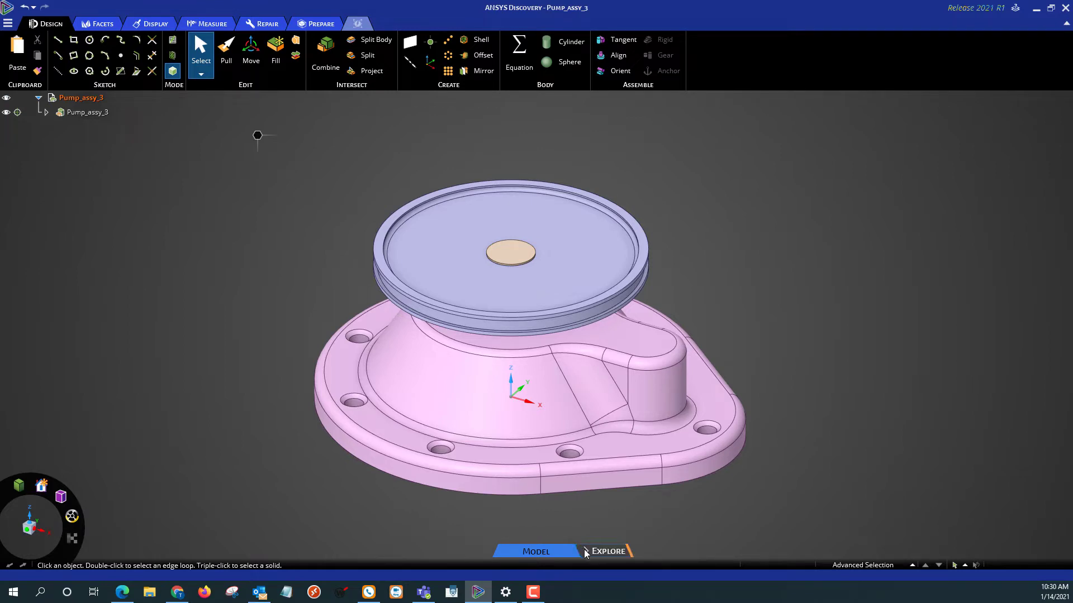
pyautogui.click(586, 552)
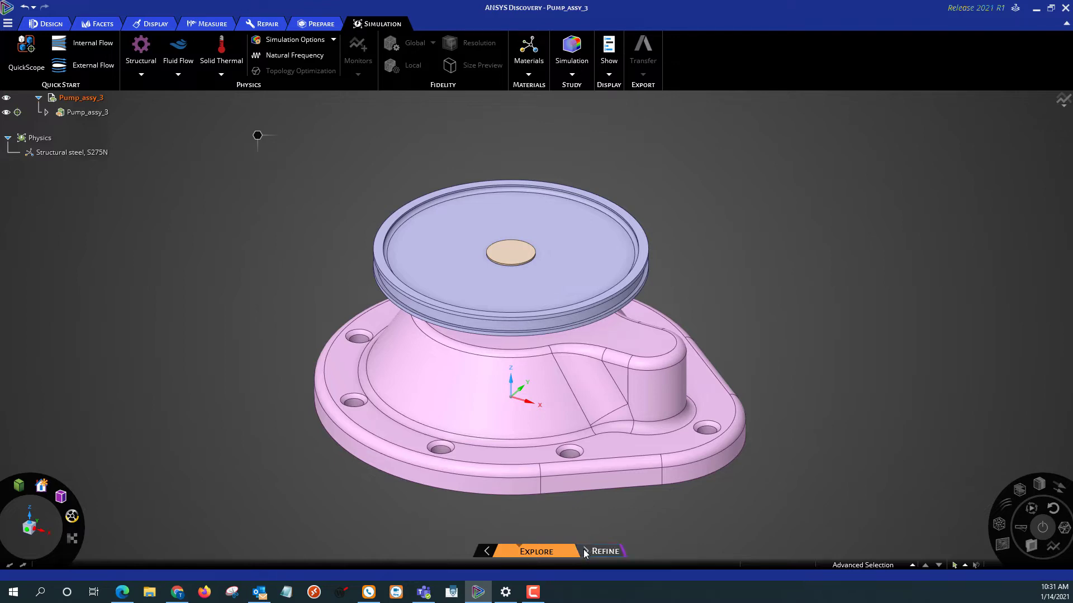
# Switch the stage navigator from Explore to Refine.
pyautogui.click(586, 552)
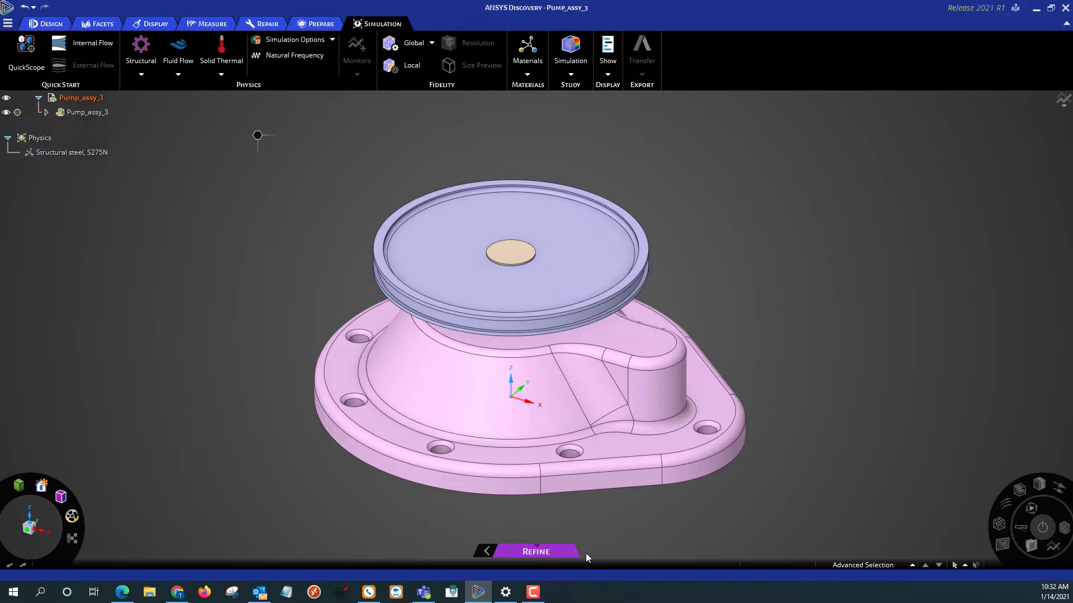
# Return to Explore, view the F1 help overlay's Fluid Flow topic, then exit help.
pyautogui.click(485, 553)
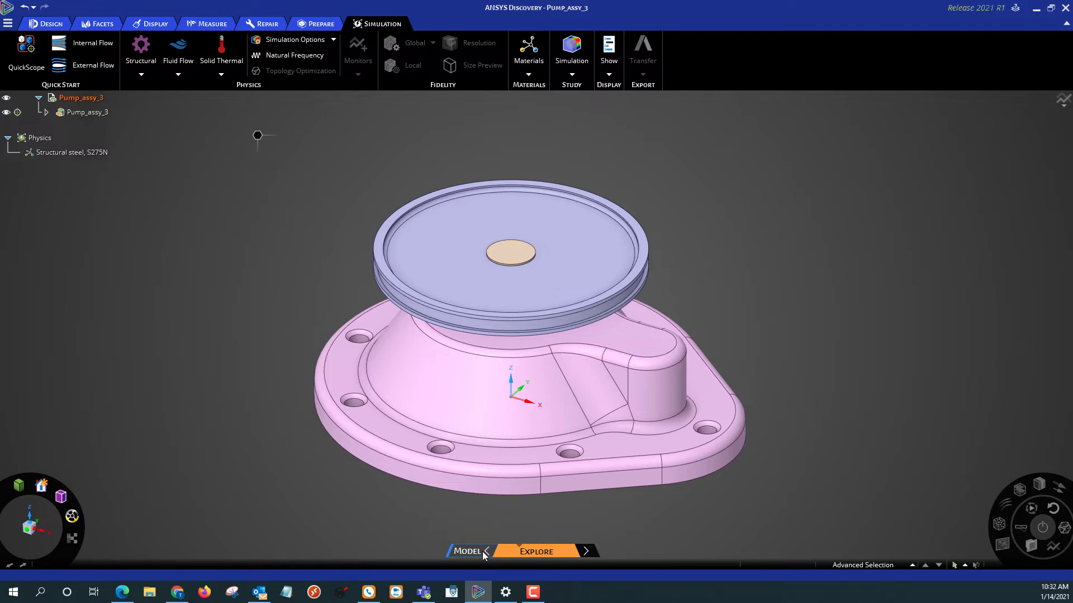
pyautogui.press('F1')
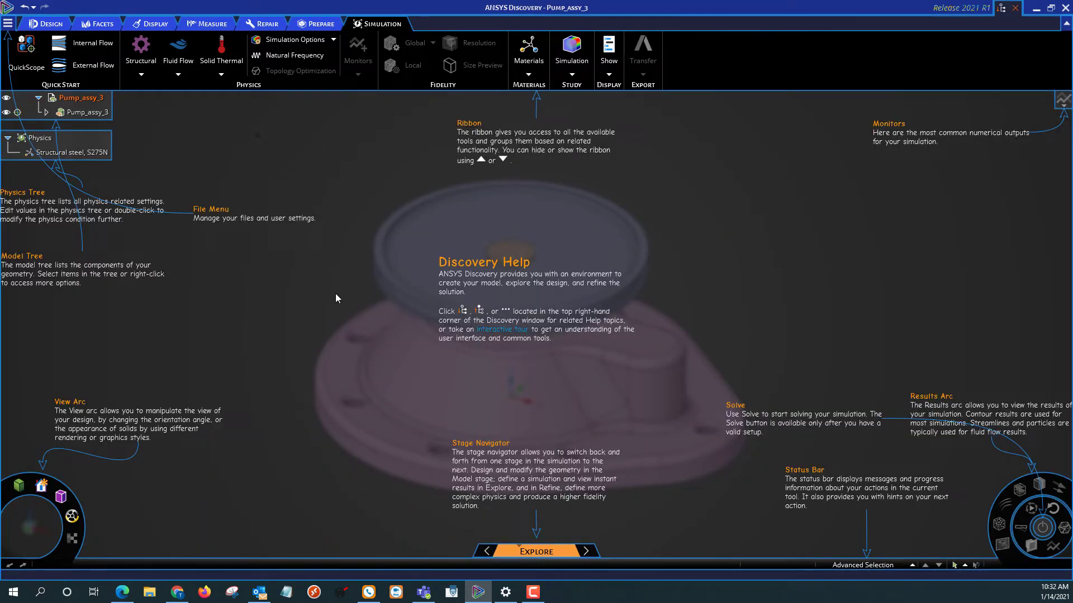
pyautogui.moveTo(141, 54)
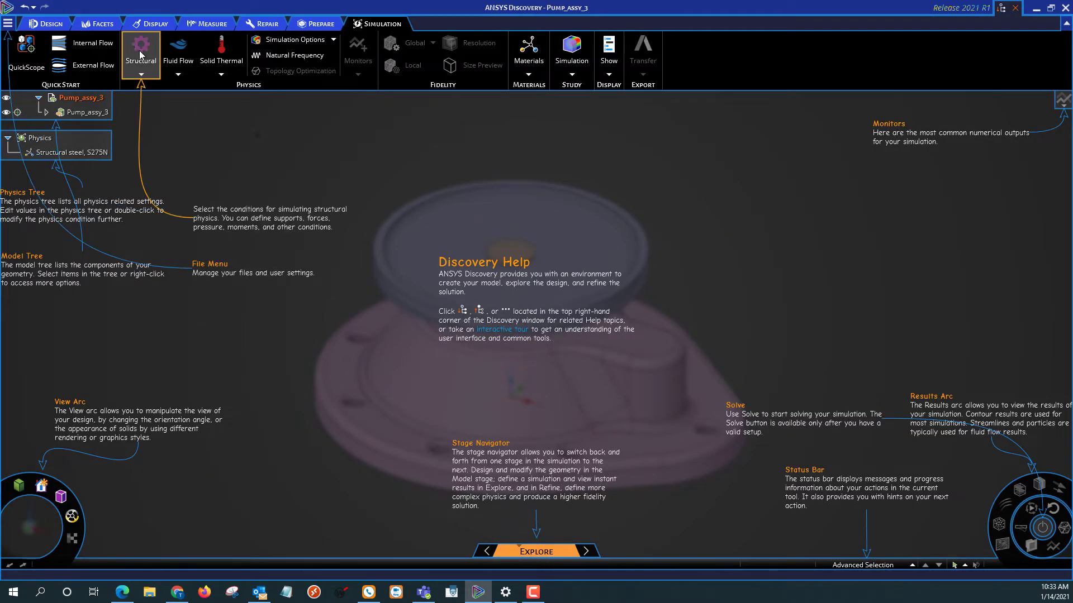
pyautogui.click(179, 76)
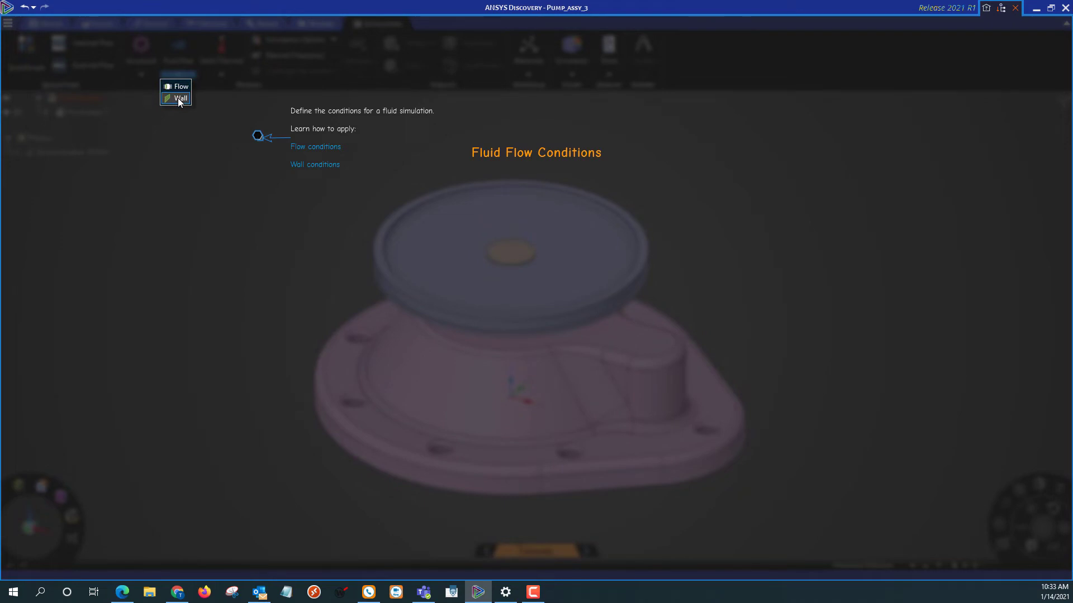
pyautogui.click(210, 102)
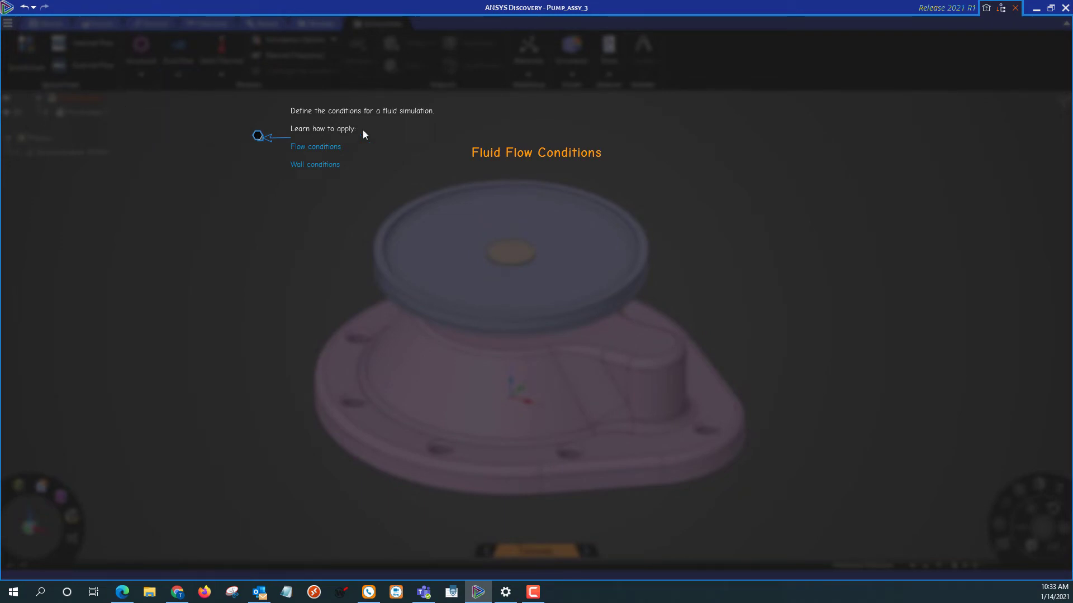
pyautogui.click(1014, 9)
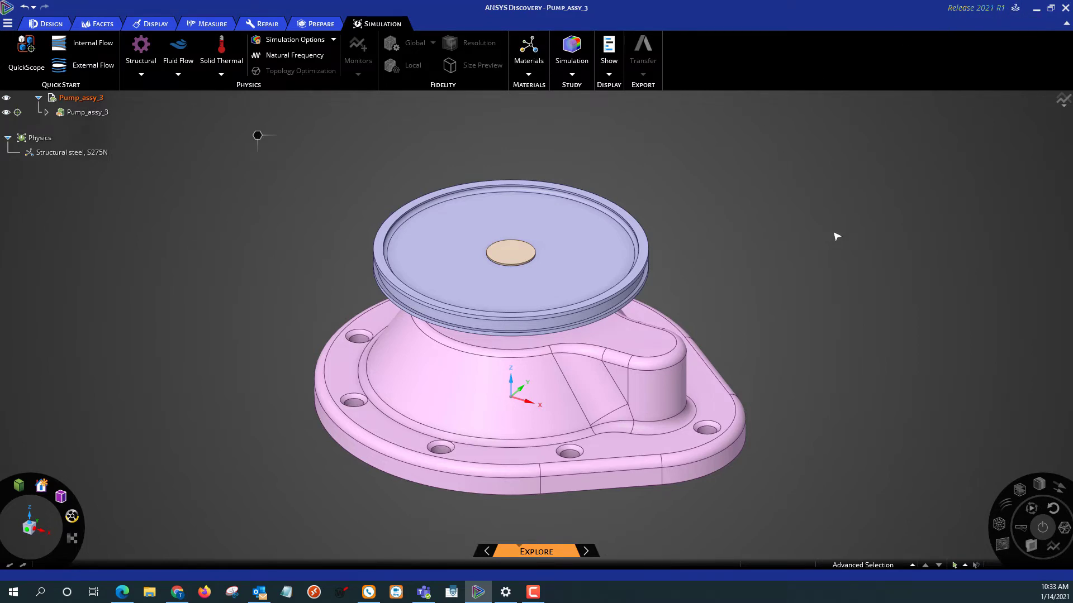
# Show the pump assembly as Wireframe, then switch back to Enhanced Shaded.
pyautogui.moveTo(17, 491)
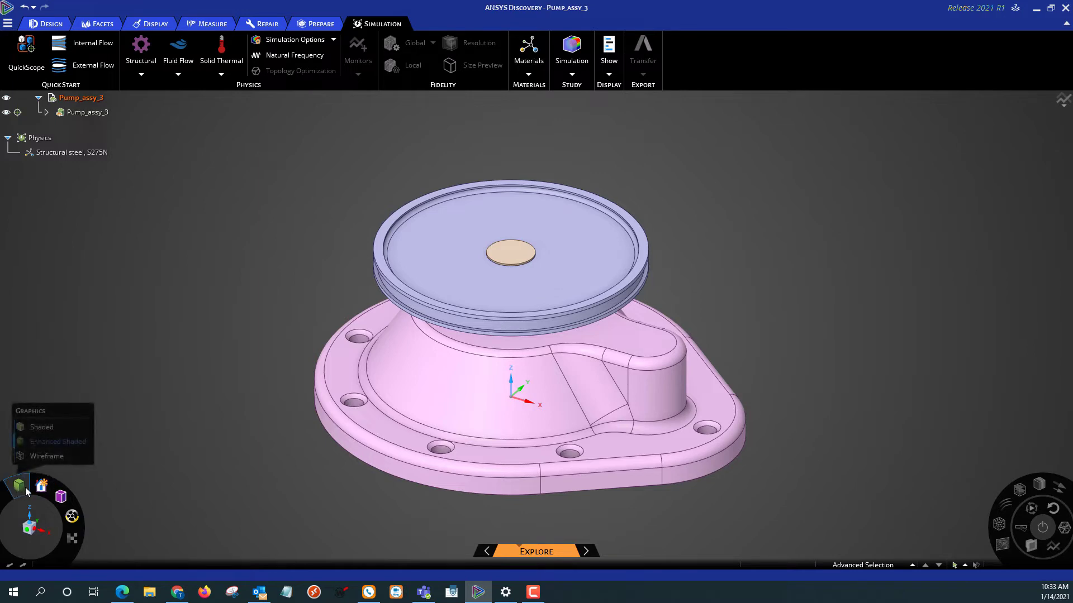
pyautogui.moveTo(65, 494)
pyautogui.click(46, 457)
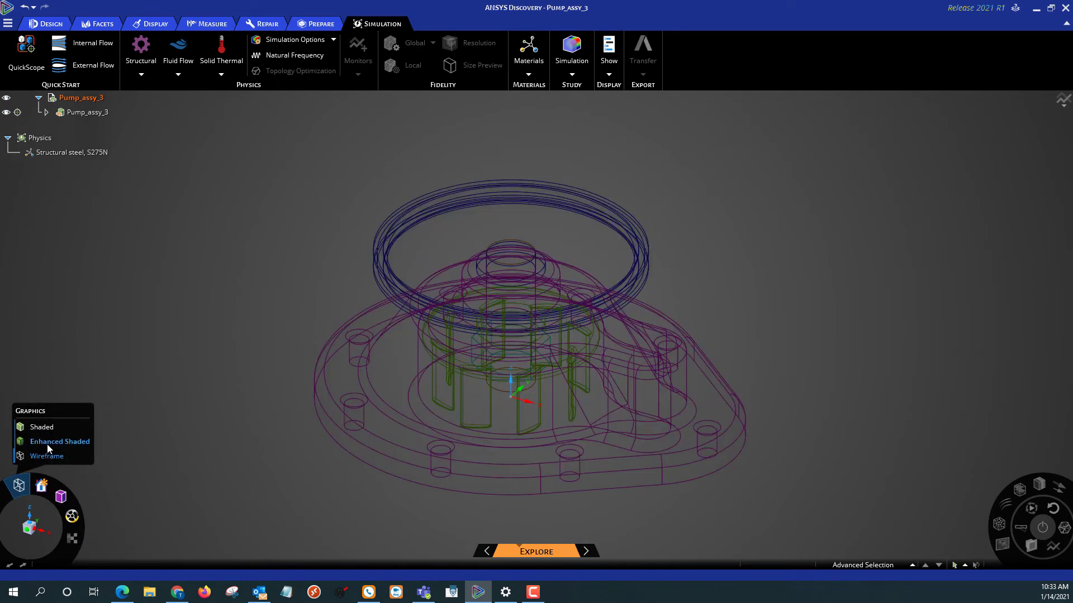
pyautogui.click(47, 444)
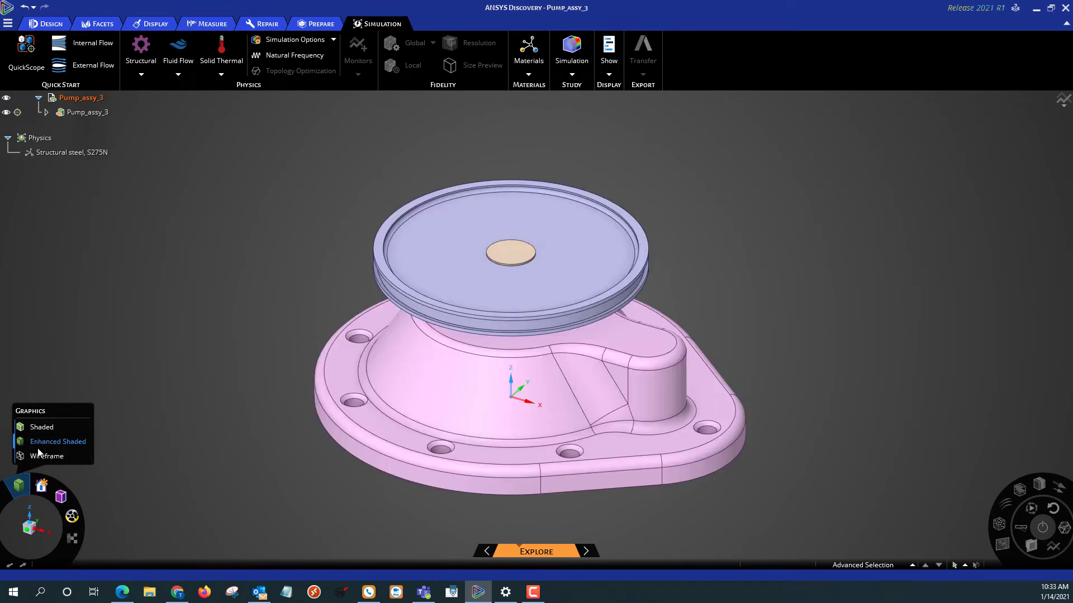
# Orbit the model, then restore the Home view orientation.
pyautogui.moveTo(42, 487)
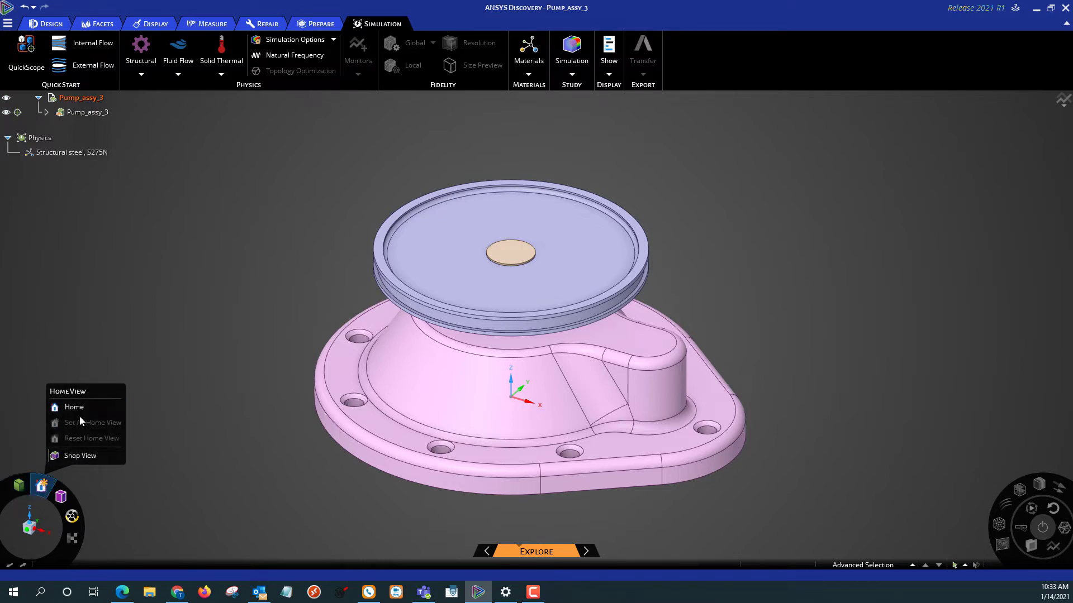
pyautogui.moveTo(440, 387); pyautogui.dragTo(224, 147, button='middle')
pyautogui.moveTo(42, 487)
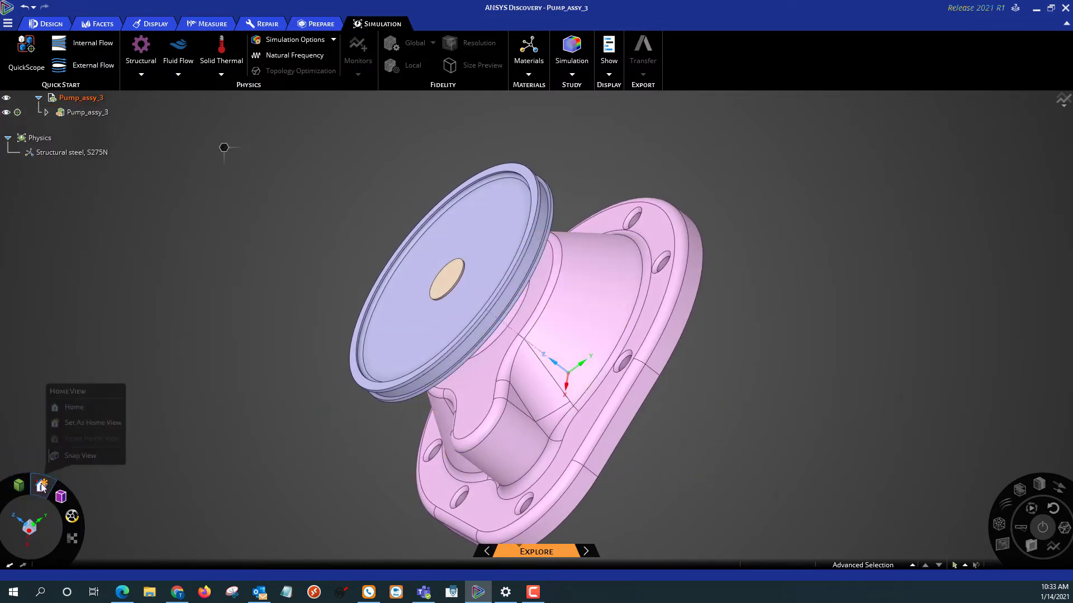
pyautogui.click(71, 408)
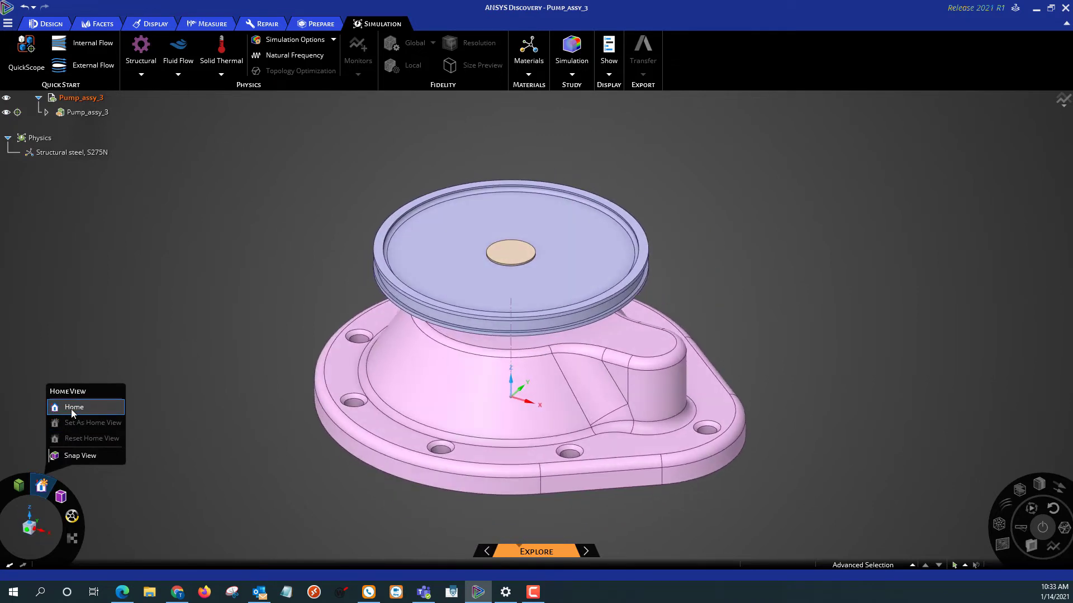
pyautogui.moveTo(60, 496)
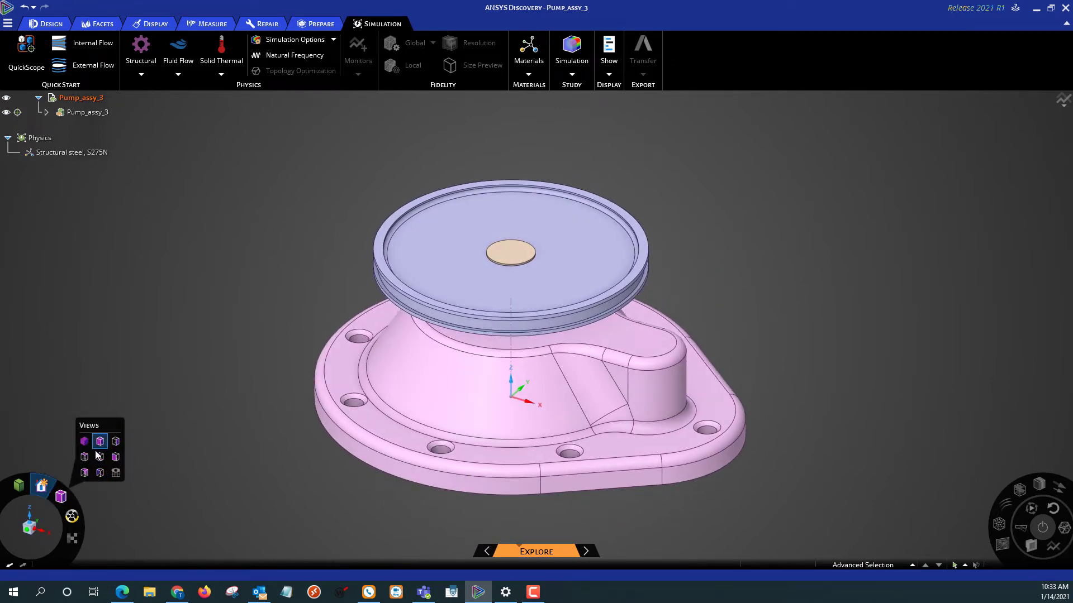
# Toggle Color by material off and on, snap to front and side views, then return home.
pyautogui.click(75, 519)
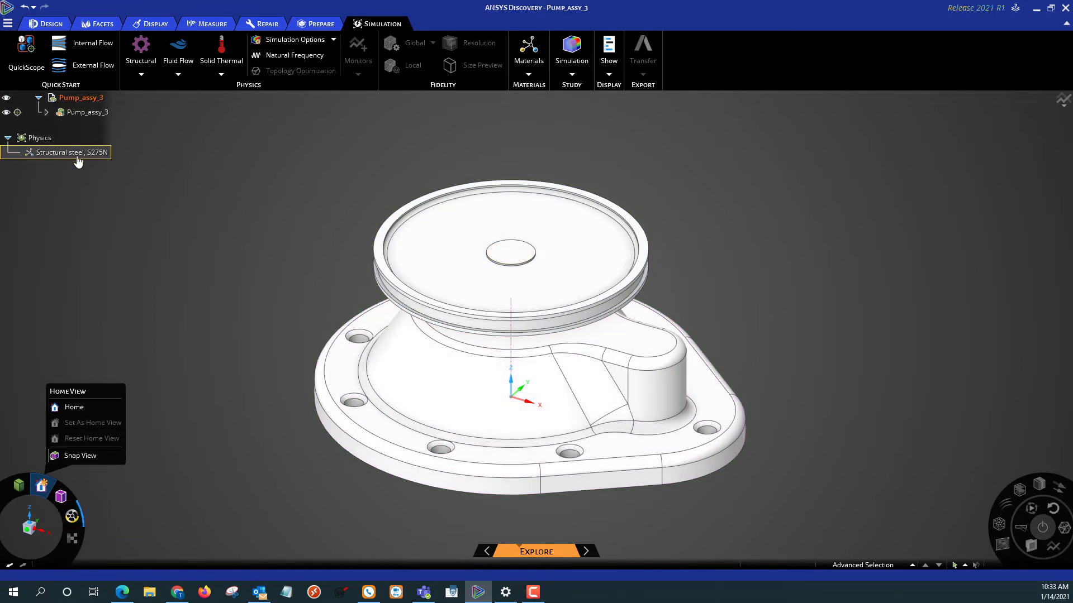
pyautogui.click(74, 518)
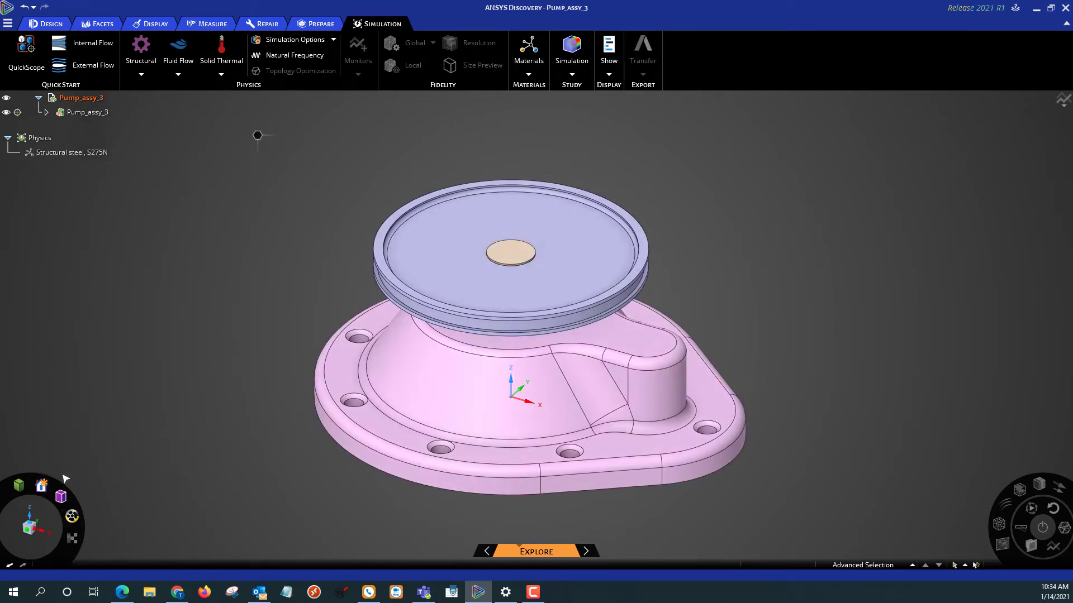
pyautogui.moveTo(258, 135)
pyautogui.mouseDown(button='right')
pyautogui.moveTo(258, 217)
pyautogui.moveTo(257, 135)
pyautogui.mouseUp(button='right')
pyautogui.click(41, 530)
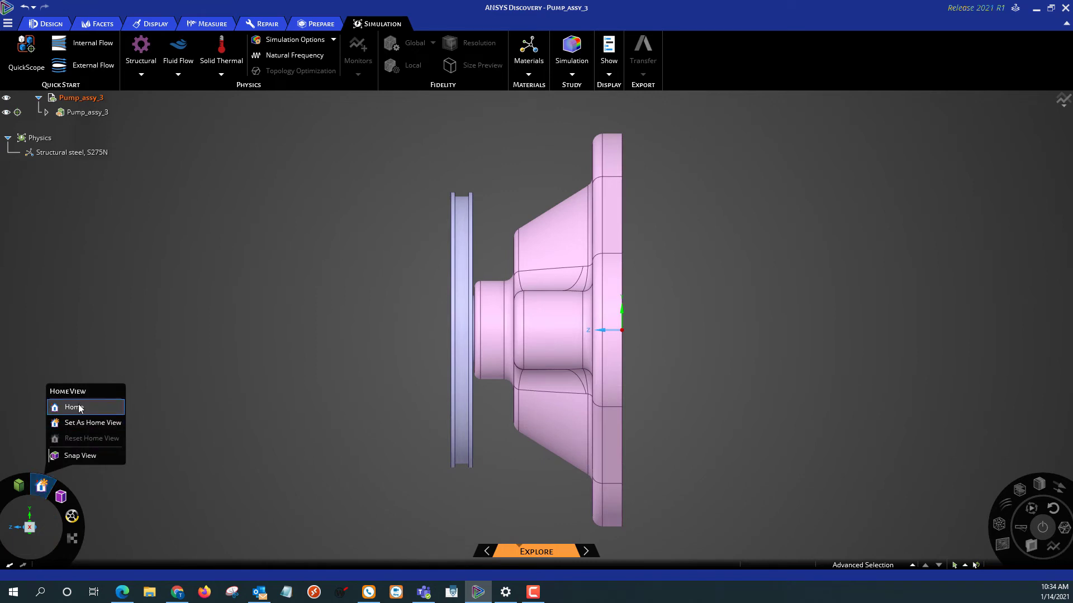
pyautogui.click(100, 405)
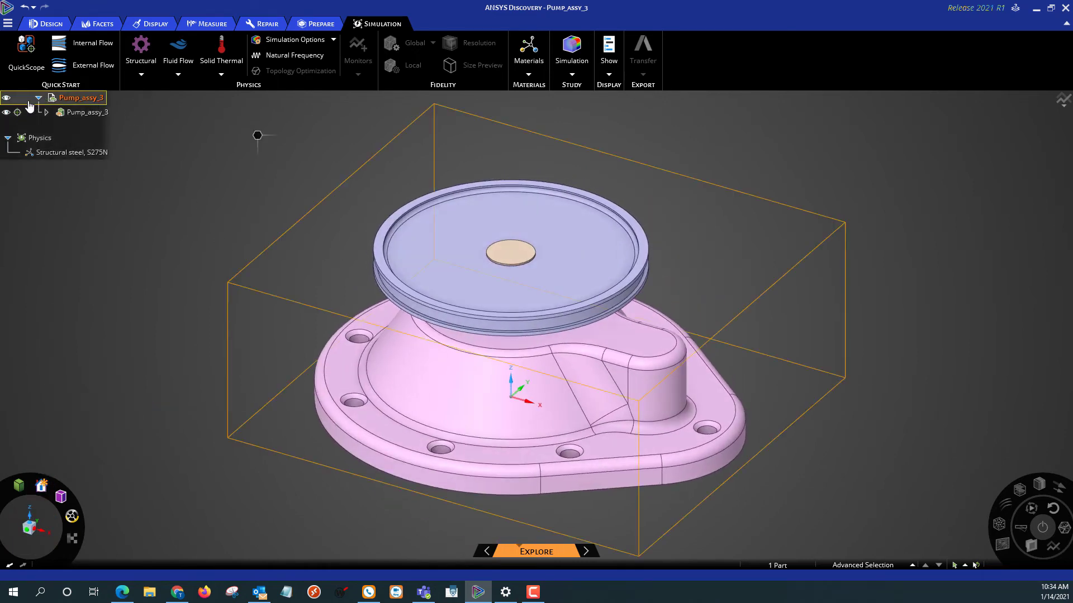
# Expand Pump_assy_3 and select the Pulley, Nut and Housing components in the tree.
pyautogui.click(50, 114)
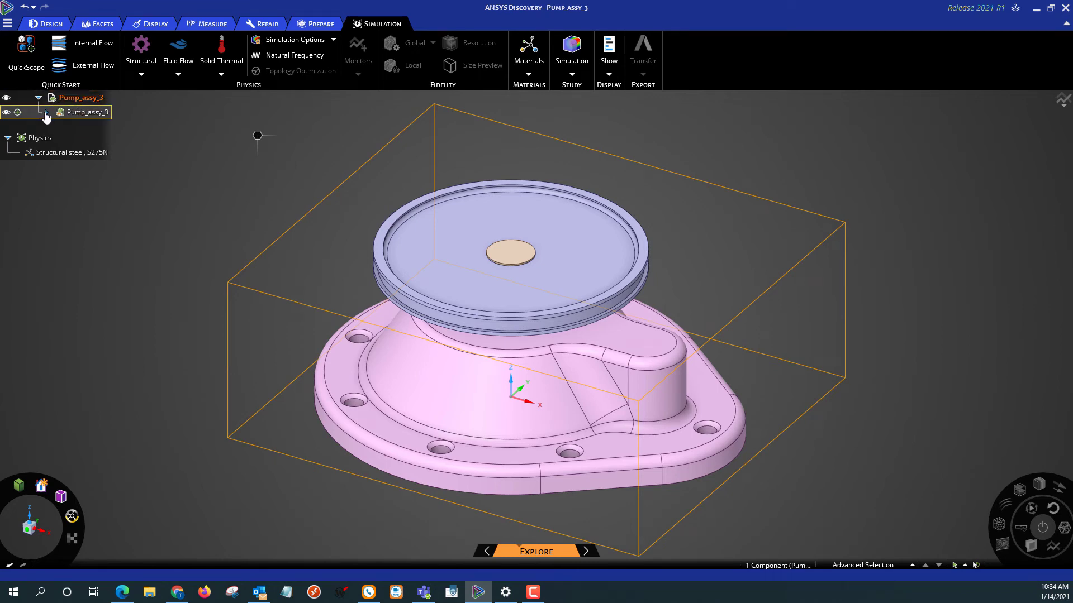
pyautogui.click(46, 113)
pyautogui.click(84, 156)
pyautogui.click(79, 128)
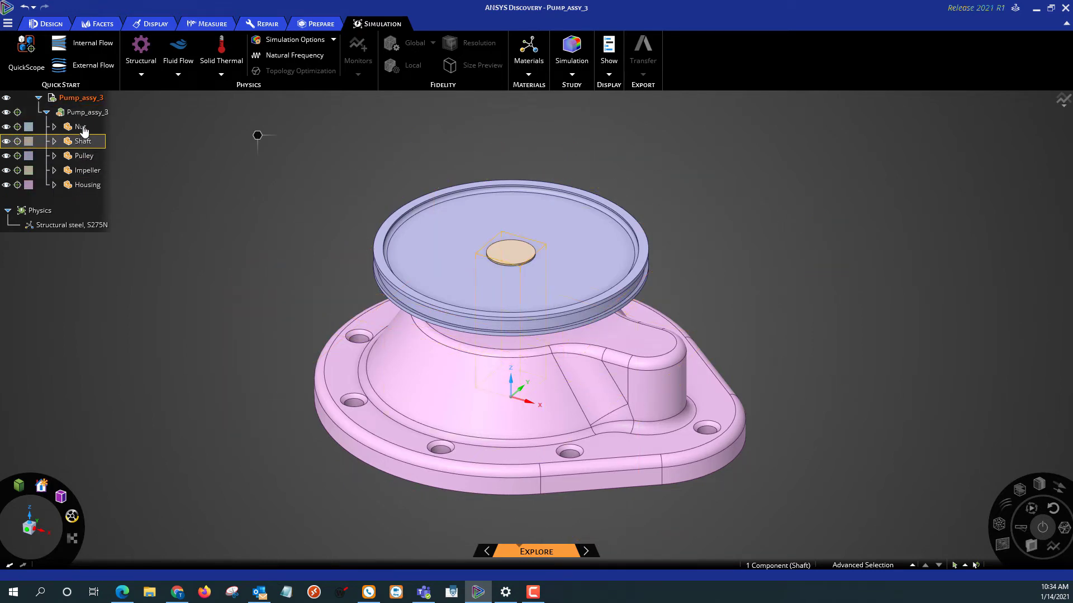
pyautogui.click(86, 185)
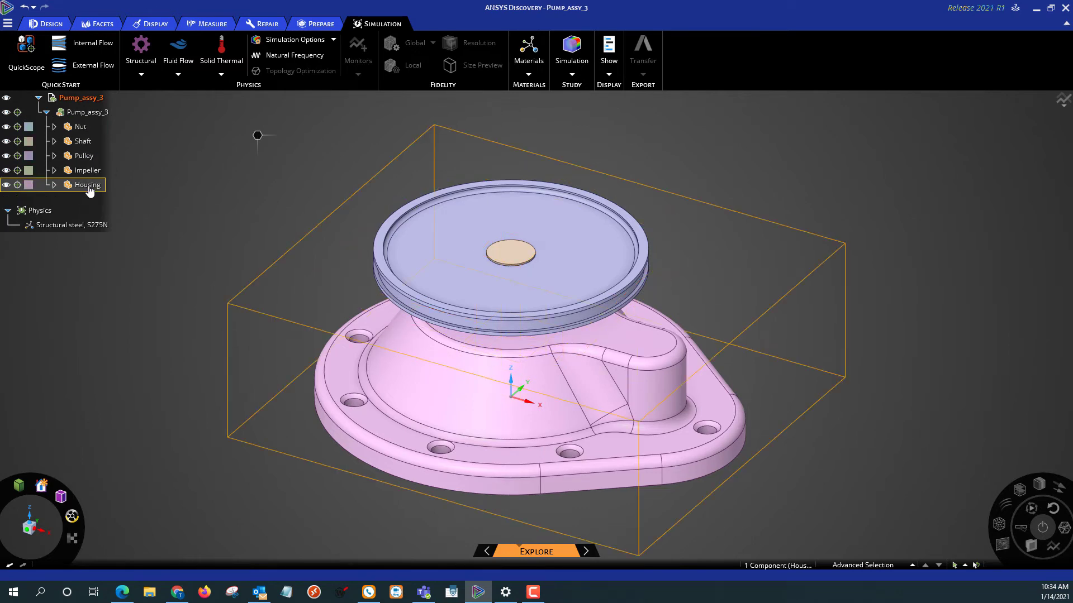
pyautogui.press('Escape')
pyautogui.moveTo(502, 279); pyautogui.dragTo(547, 372, button='middle')
pyautogui.click(84, 185)
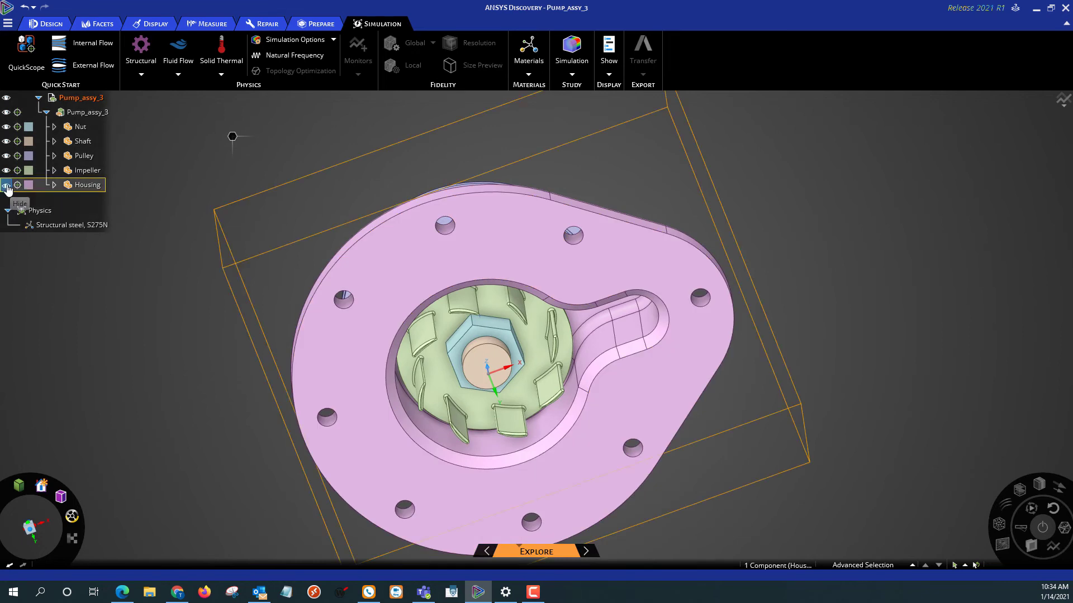
# Toggle the Housing's visibility and simulation inclusion, leaving it shown and included, then right-click its front face.
pyautogui.click(7, 186)
pyautogui.click(7, 186)
pyautogui.click(5, 185)
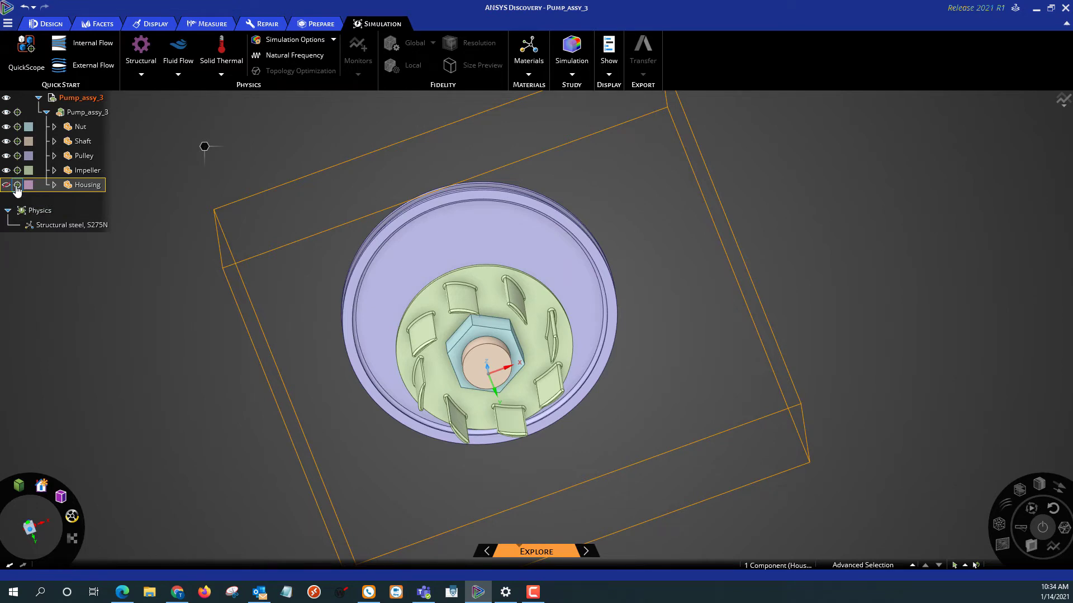
pyautogui.click(17, 186)
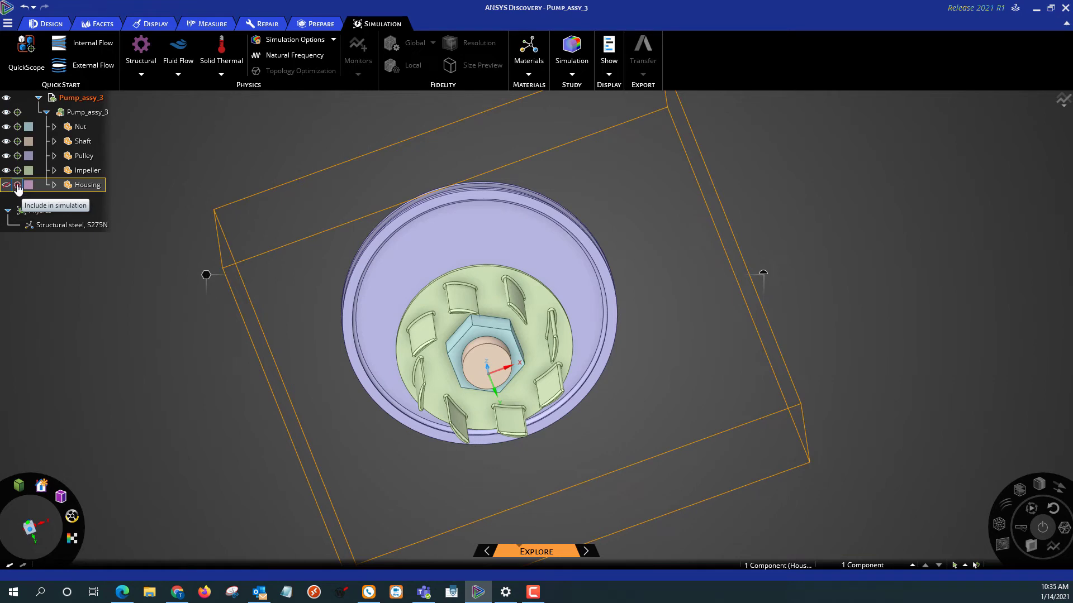
pyautogui.click(7, 184)
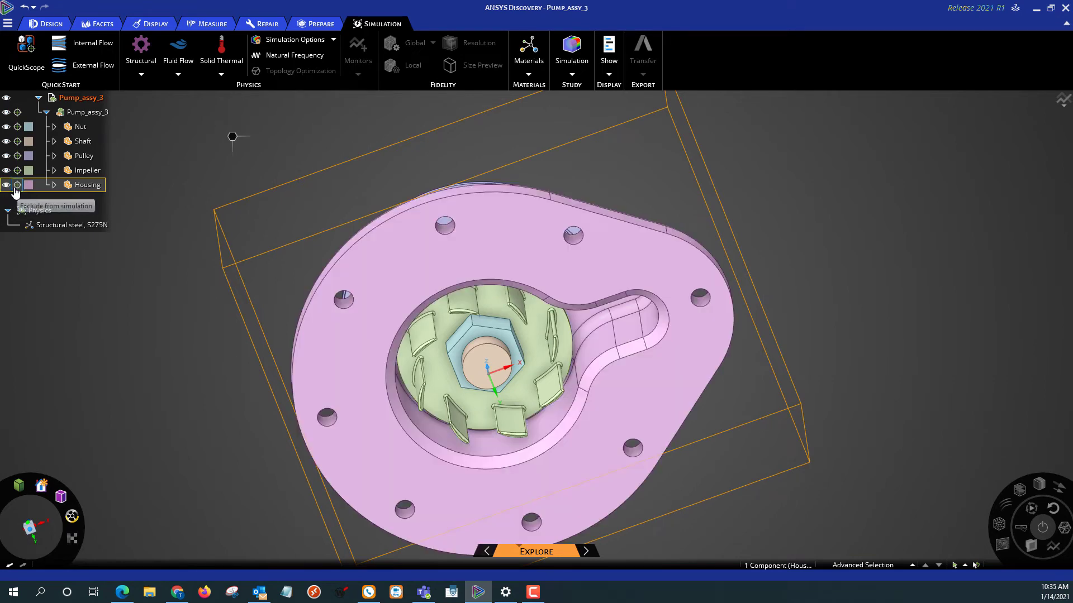
pyautogui.click(17, 185)
pyautogui.rightClick(426, 270)
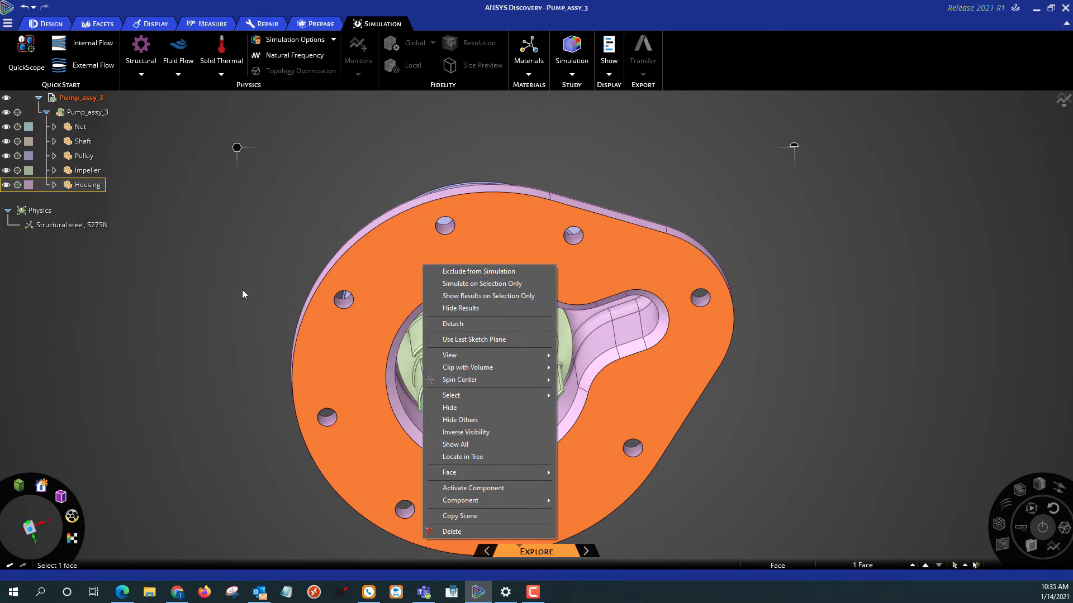
# Pick bright green from the Housing's colour swatch and orbit to a tilted side view.
pyautogui.click(28, 185)
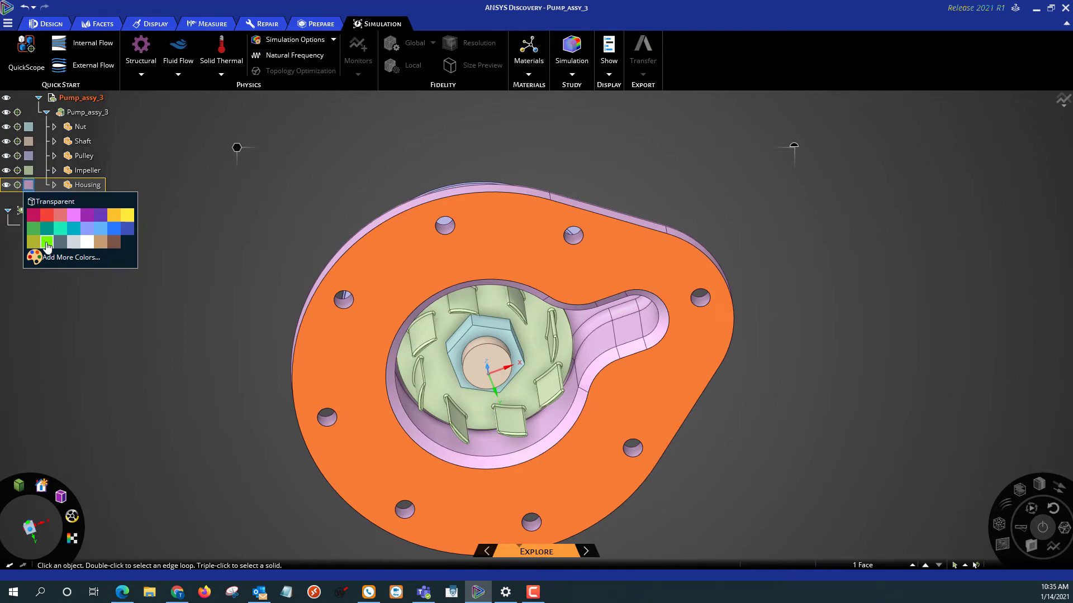
pyautogui.moveTo(343, 219); pyautogui.dragTo(338, 355, button='middle')
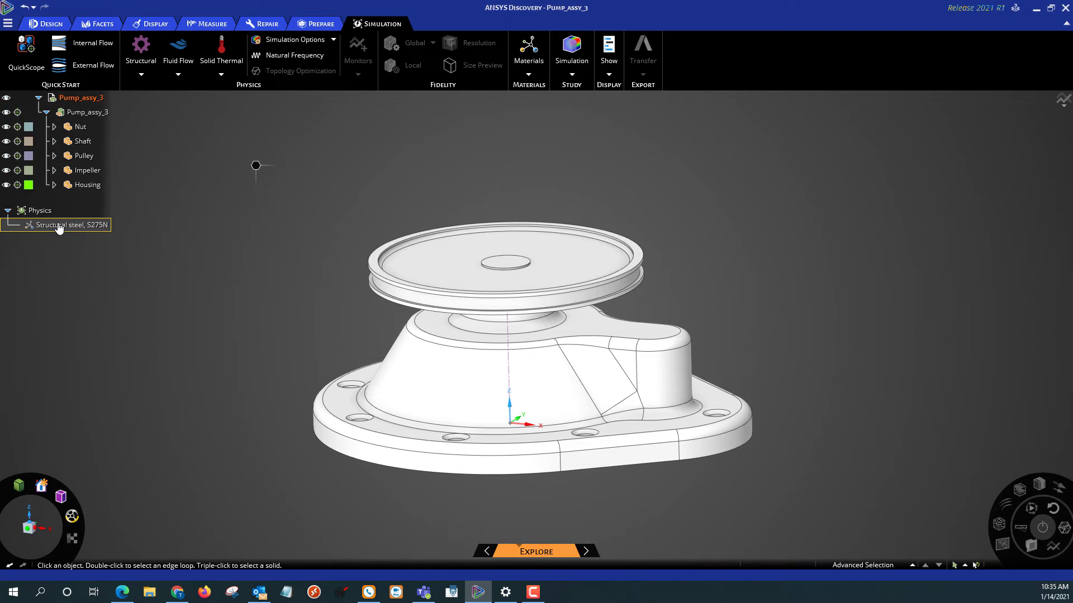
# Select one bolt-hole face and use Power Select to extend it to all equal-radius cylinders.
pyautogui.click(58, 226)
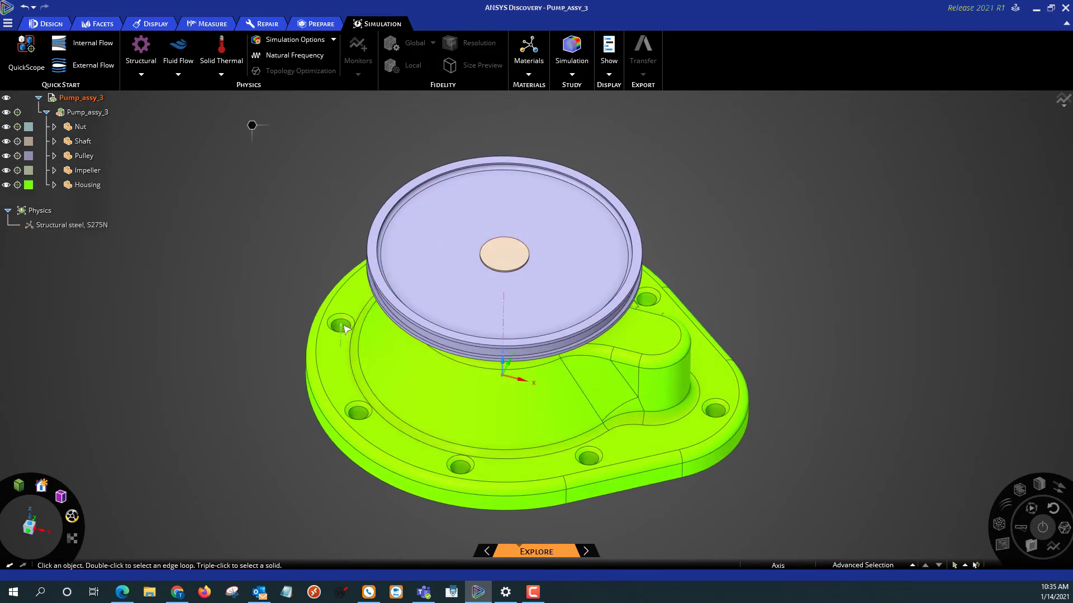
pyautogui.click(347, 328)
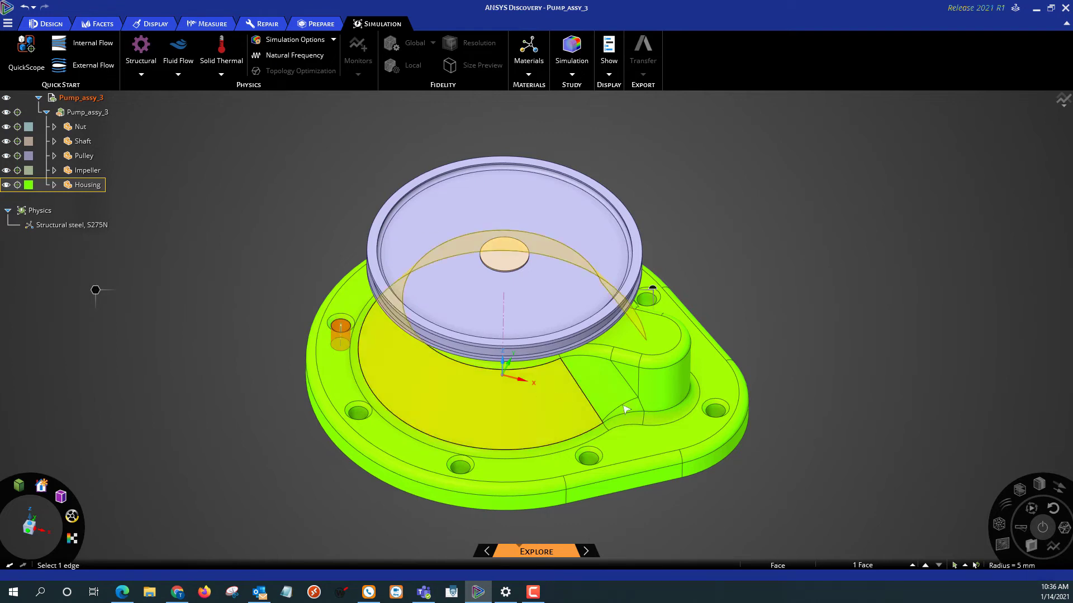
pyautogui.click(911, 565)
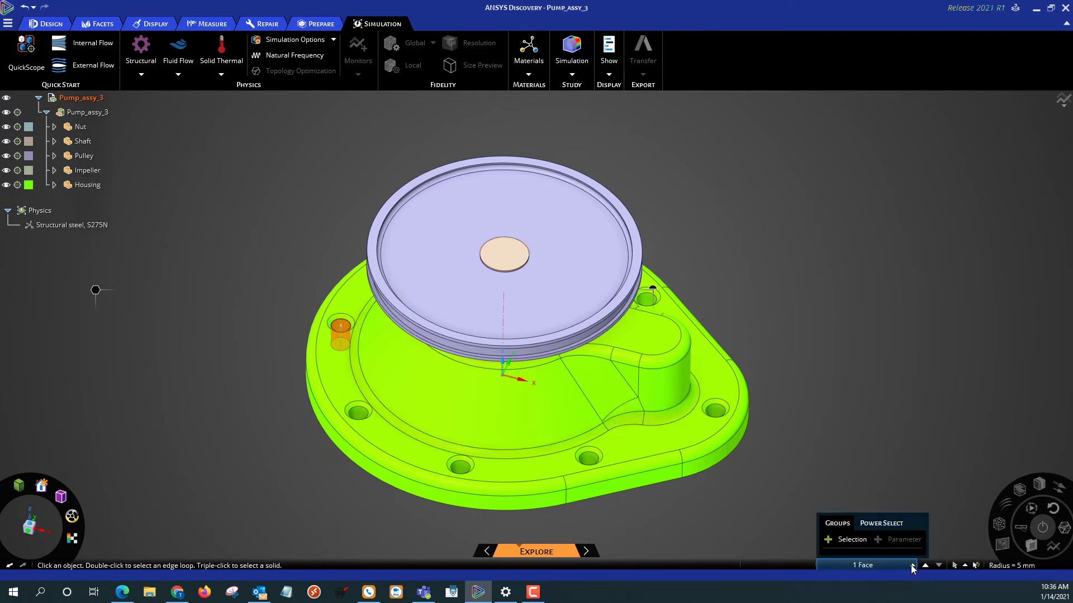
pyautogui.click(890, 525)
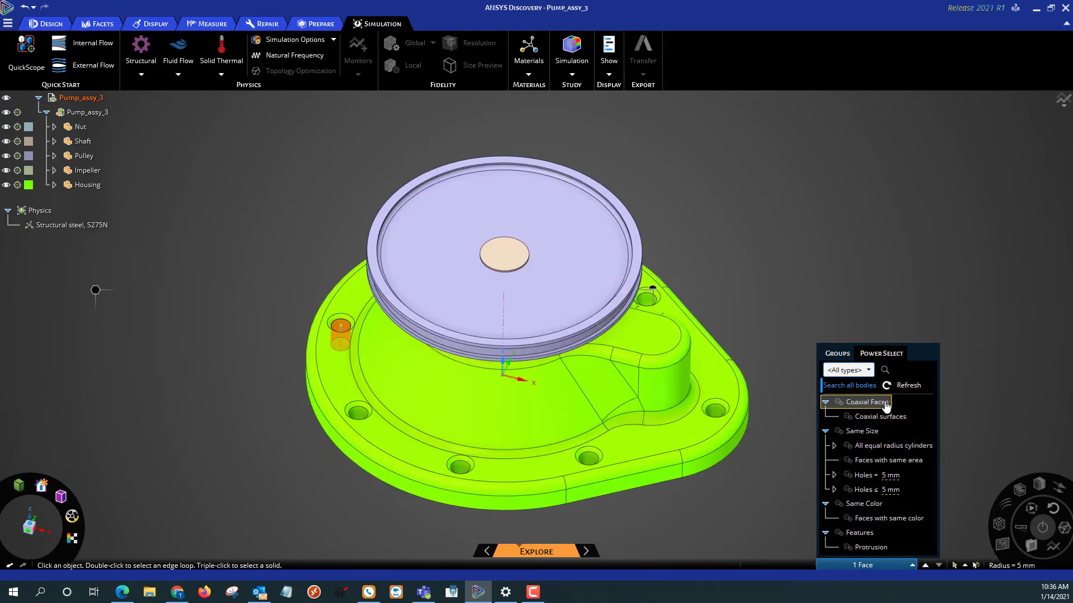
pyautogui.click(875, 450)
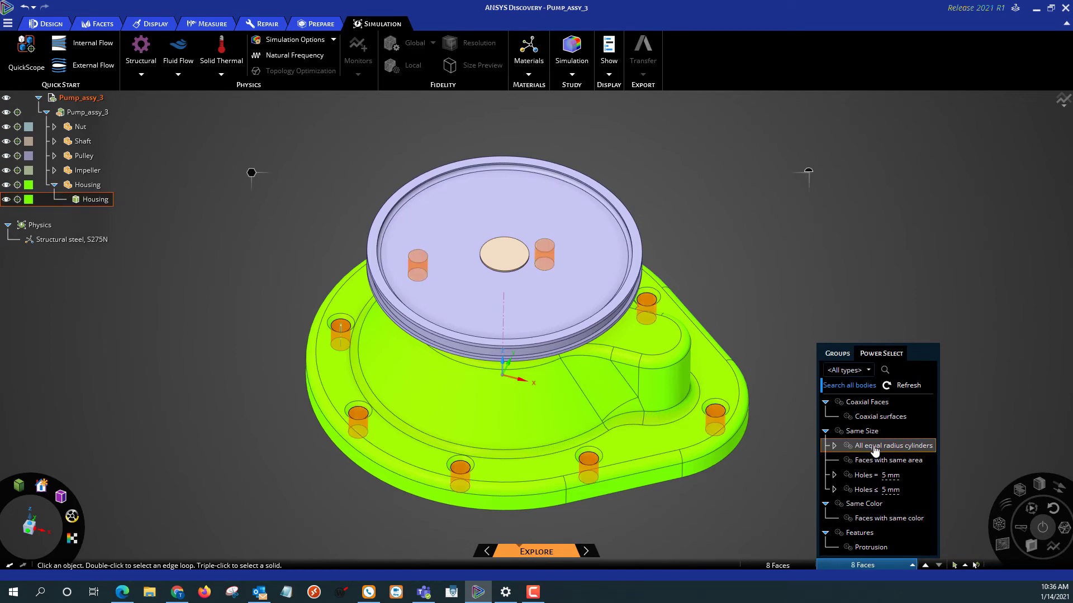
pyautogui.click(870, 479)
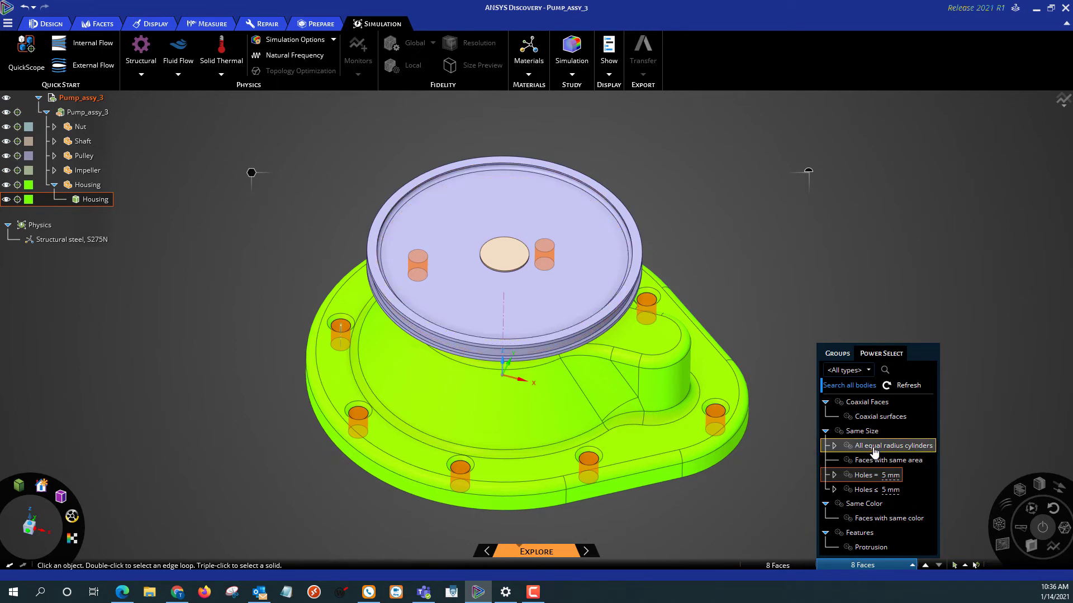
pyautogui.click(875, 449)
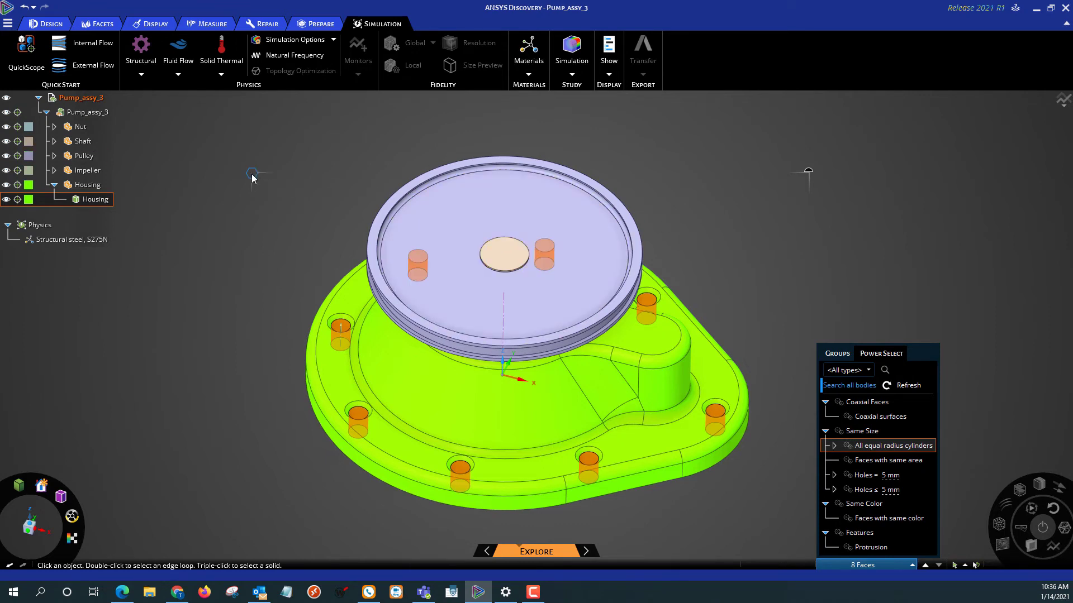
# Switch the radial menu from selection back to simulation options to reach the Structural conditions.
pyautogui.moveTo(253, 178)
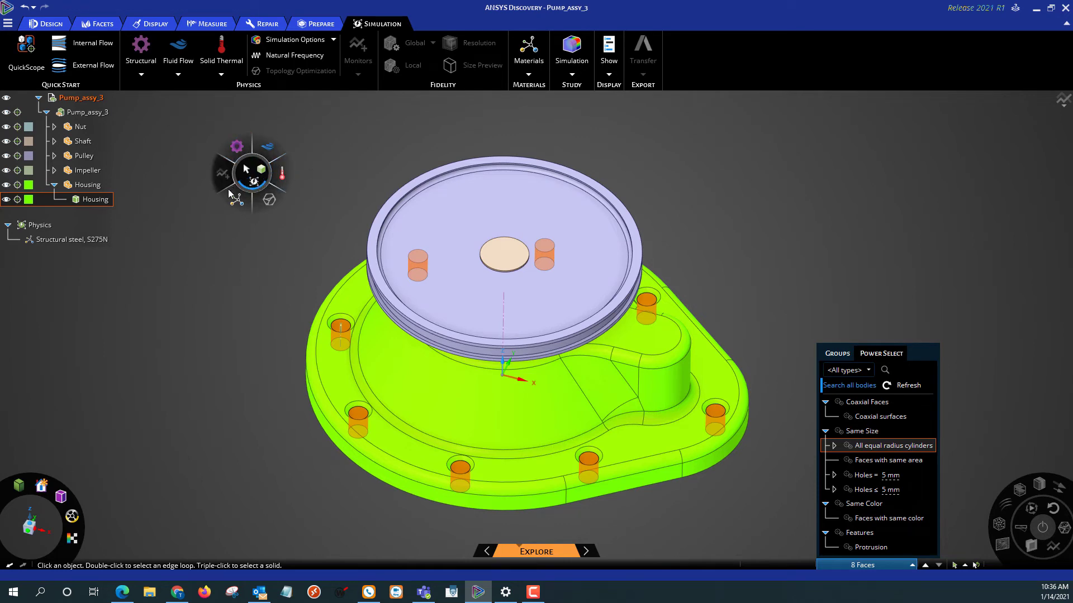
pyautogui.moveTo(243, 206)
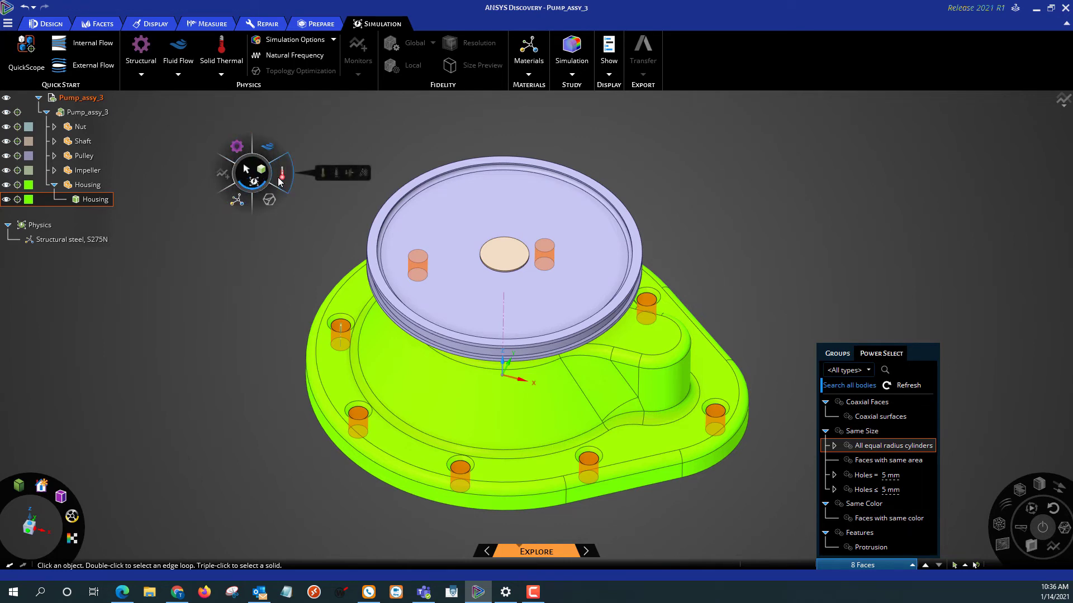
pyautogui.moveTo(273, 153)
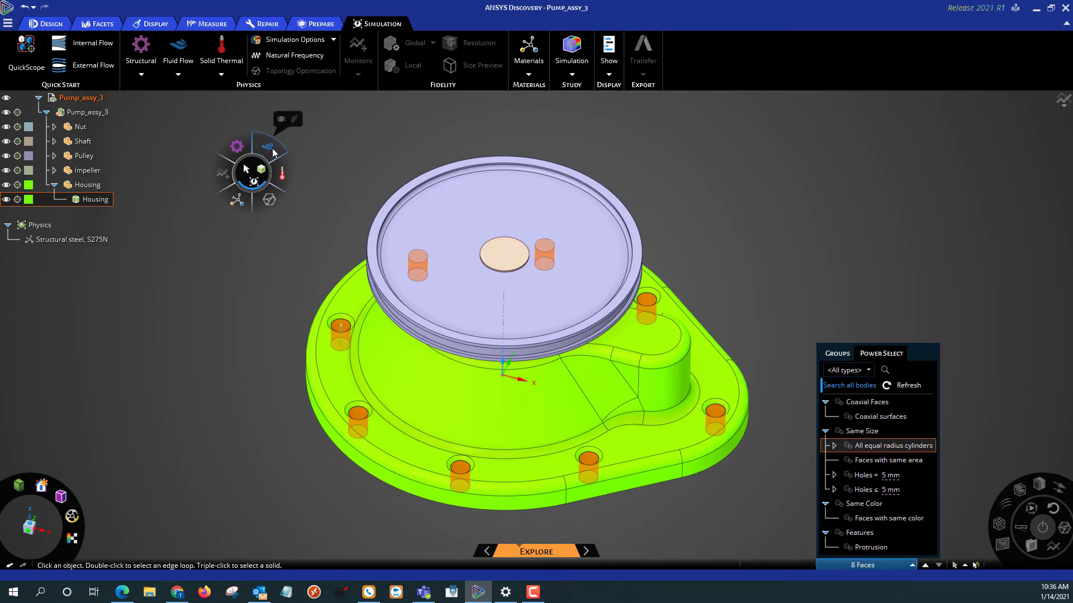
pyautogui.moveTo(234, 149)
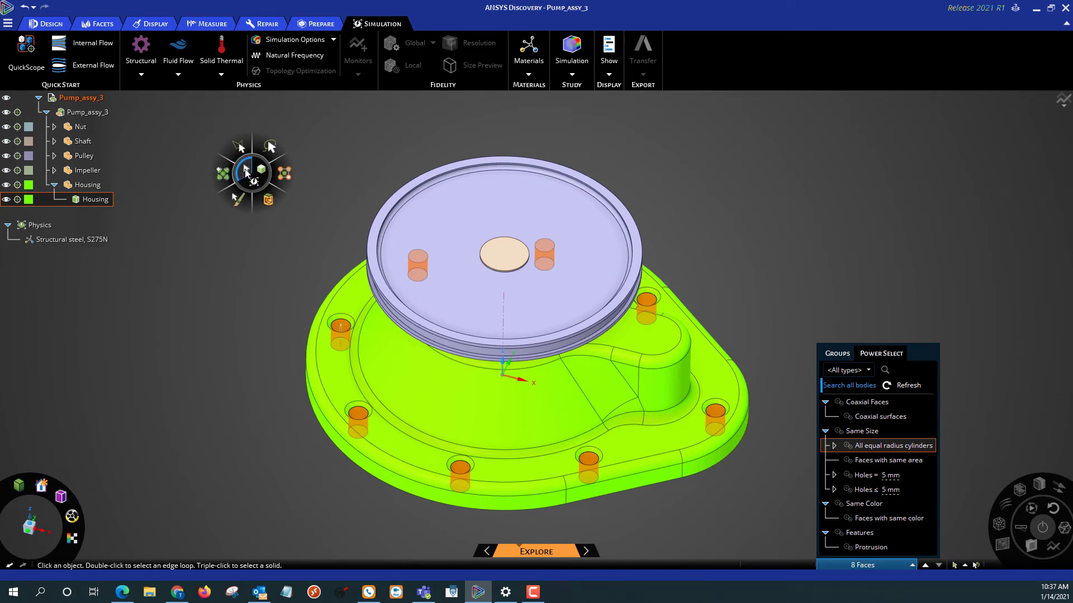
pyautogui.click(262, 175)
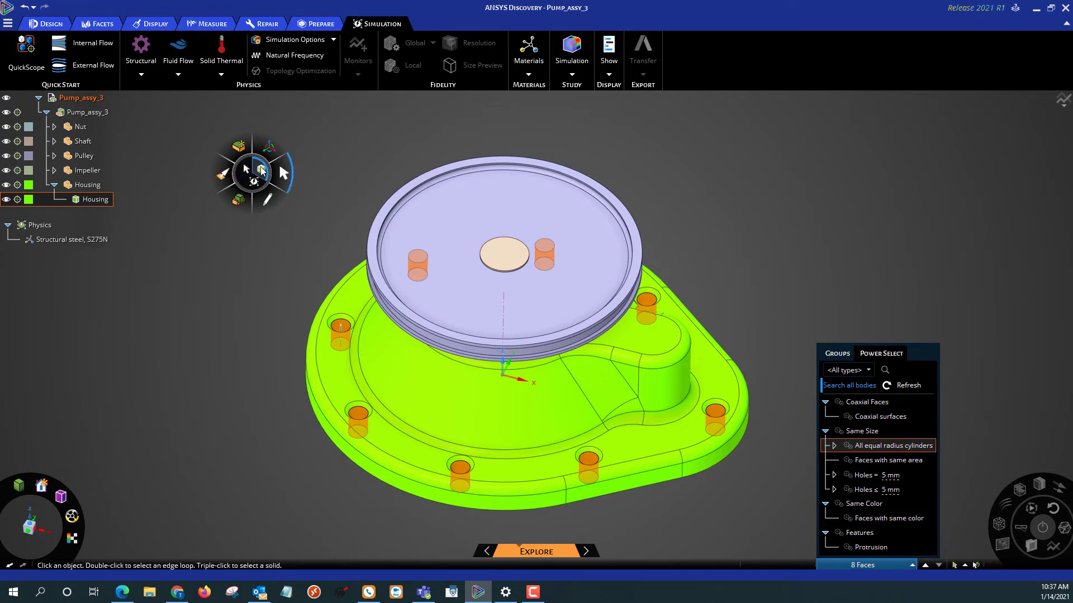
pyautogui.click(253, 175)
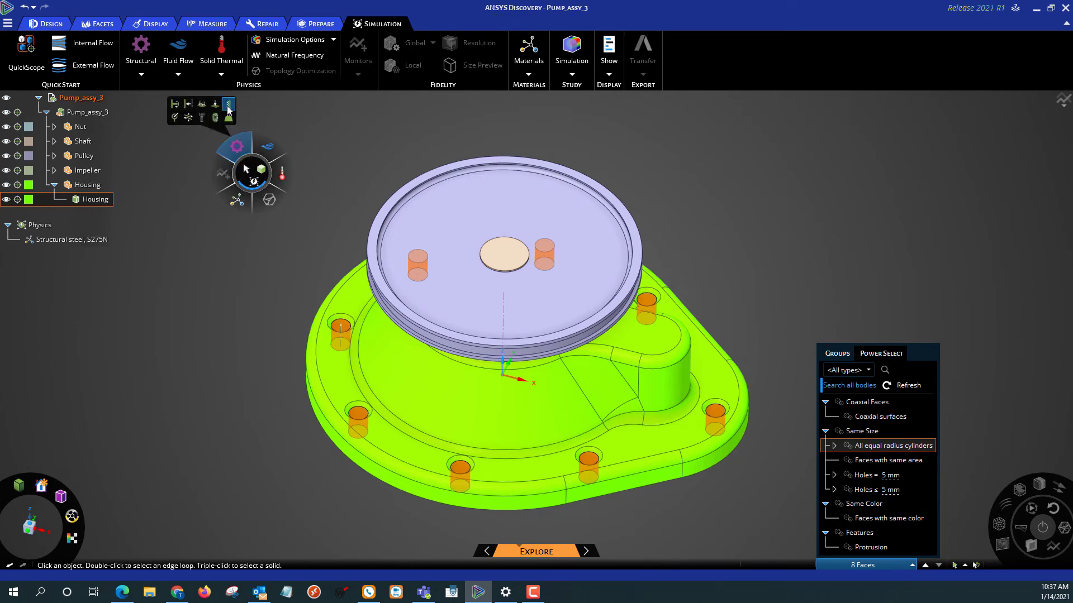
# Add a Fixed support on the housing's eight bolt-hole faces, creating Fixed Support 1.
pyautogui.click(227, 106)
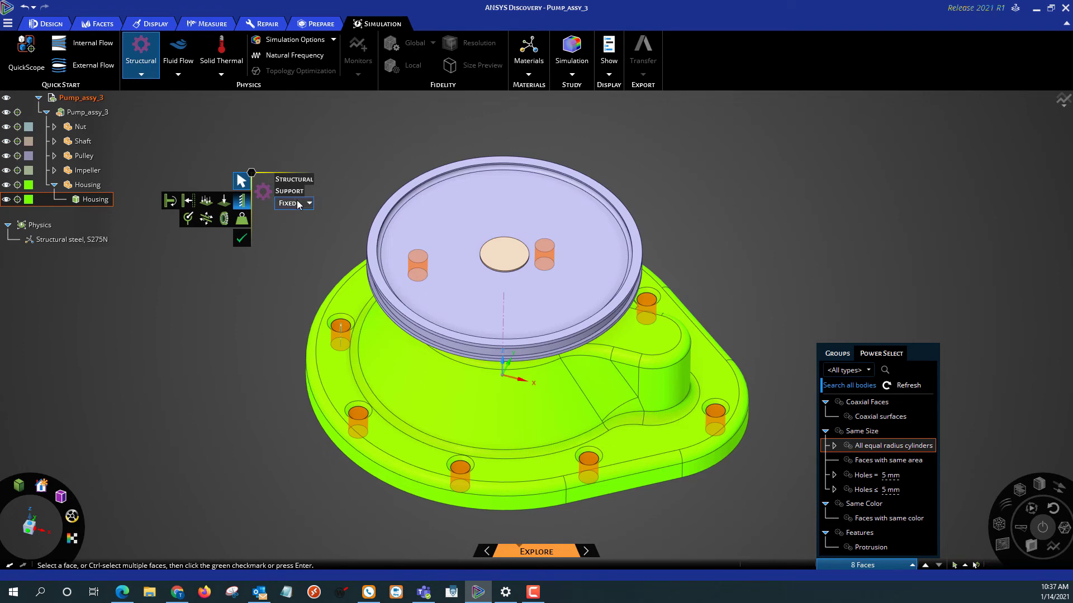
pyautogui.click(242, 239)
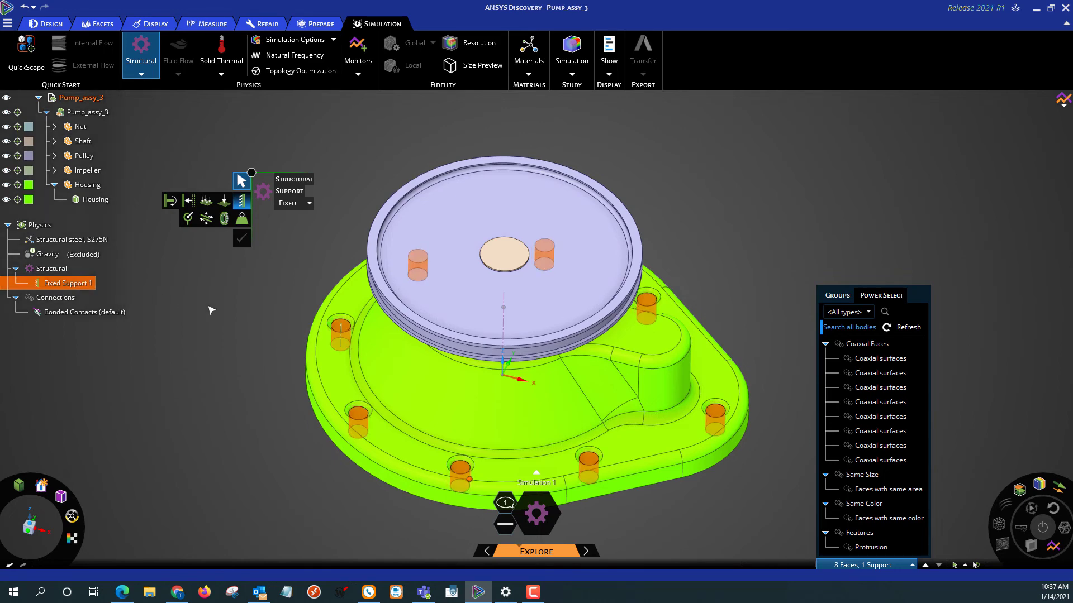
pyautogui.click(309, 314)
pyautogui.moveTo(309, 315); pyautogui.dragTo(295, 254, button='middle')
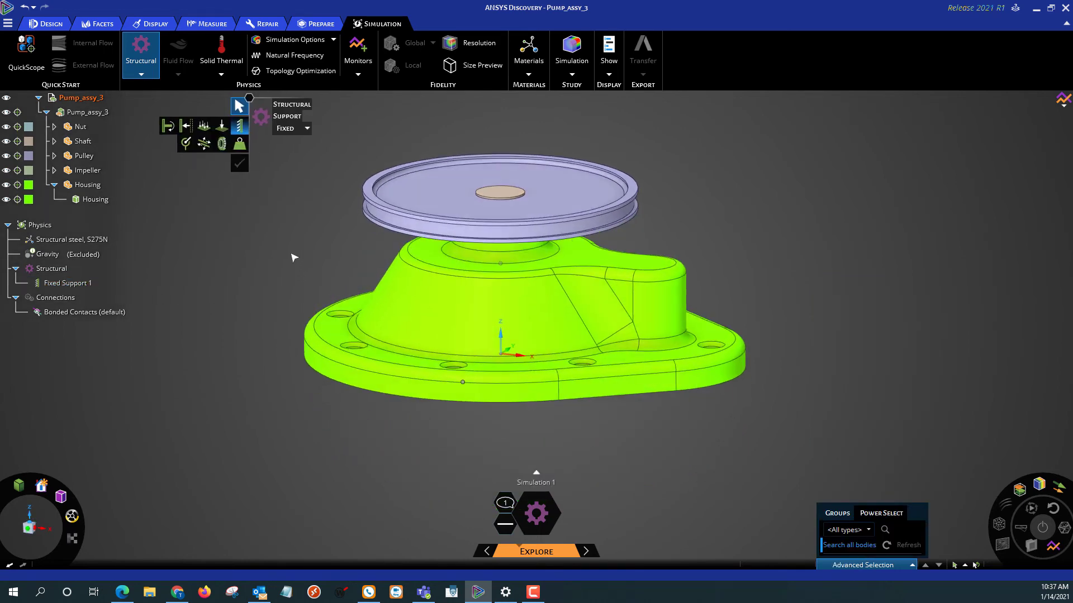
# Apply a 1000 N distributed force to the pulley's groove face.
pyautogui.click(402, 224)
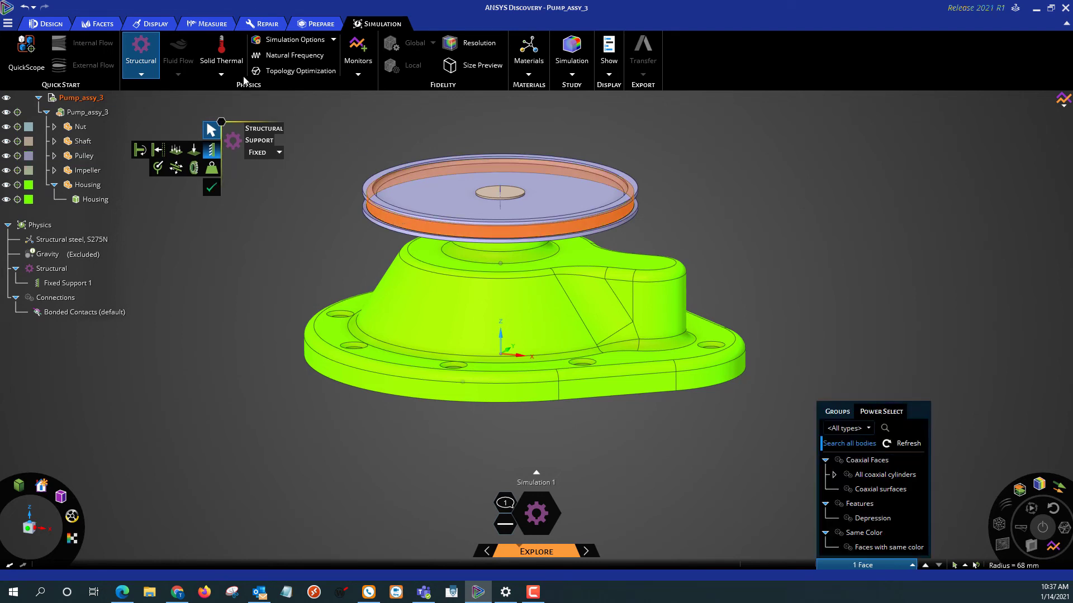
pyautogui.click(140, 74)
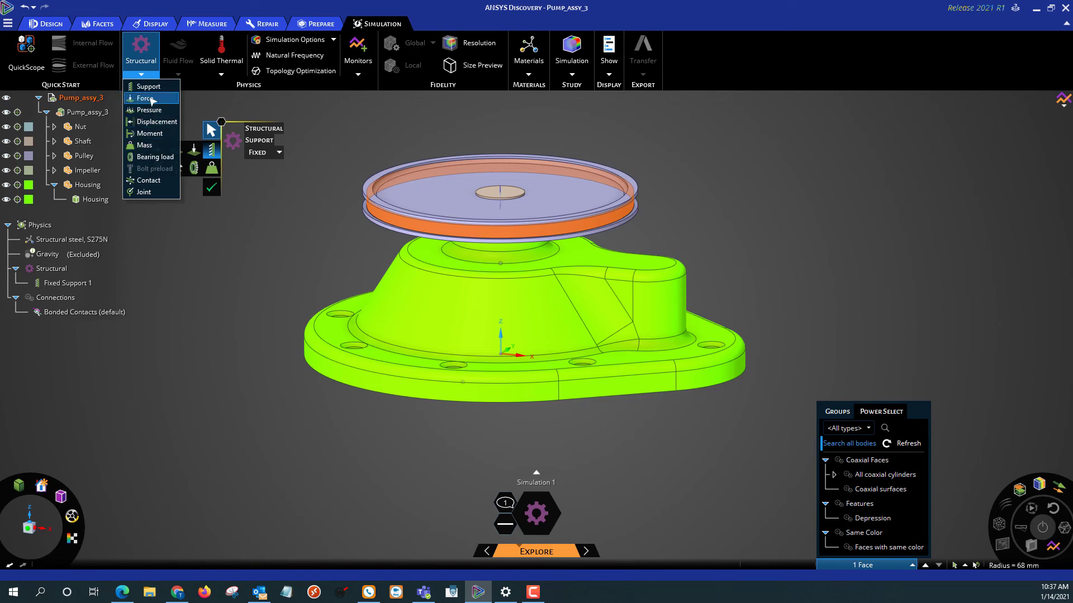
pyautogui.click(147, 98)
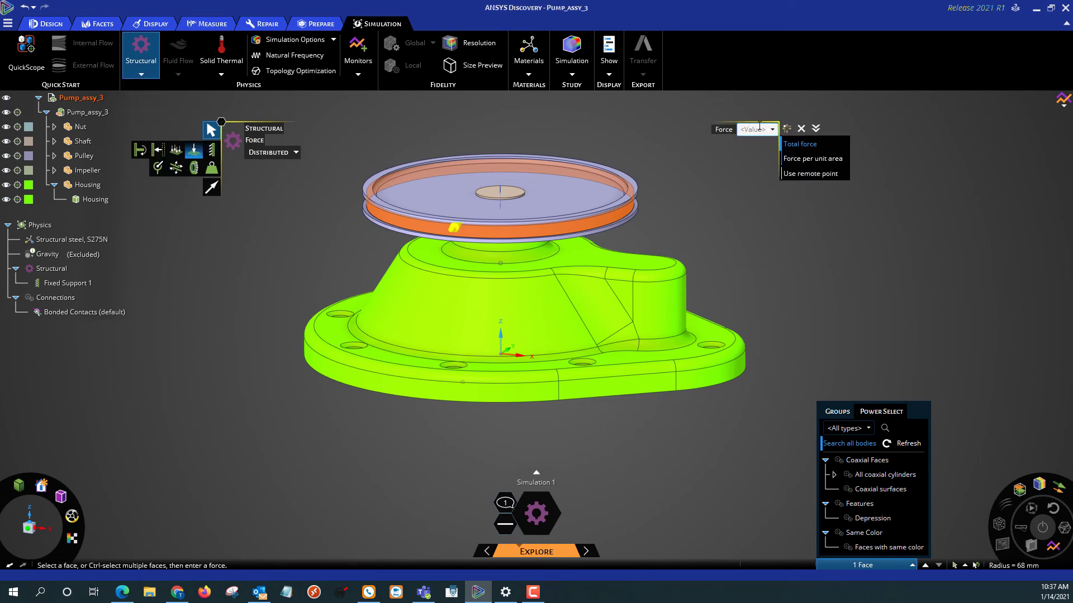
pyautogui.write('1000 N')
pyautogui.press('Return')
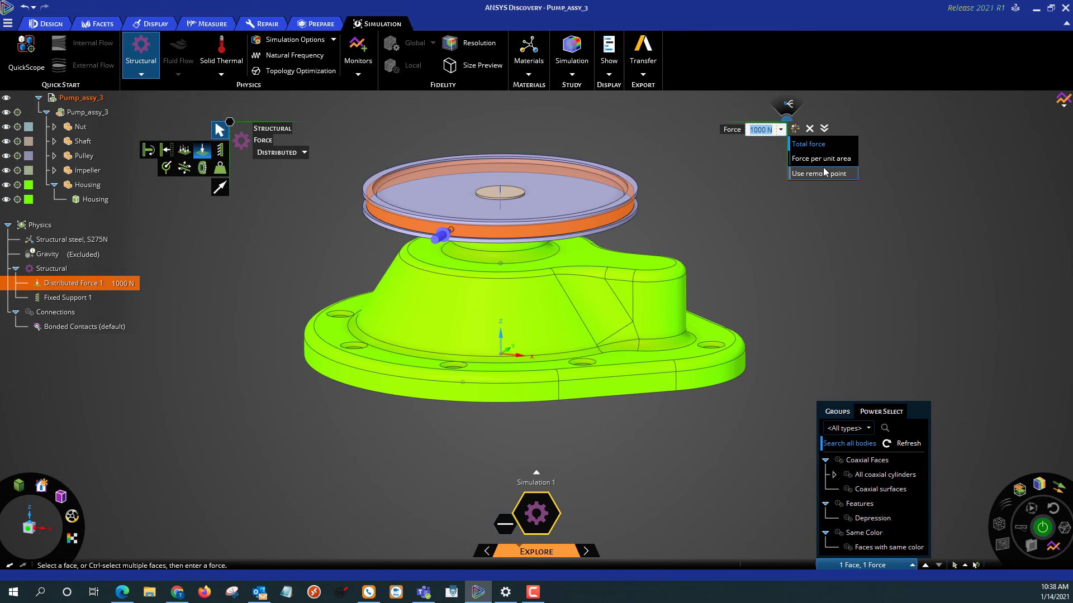
pyautogui.press('Escape')
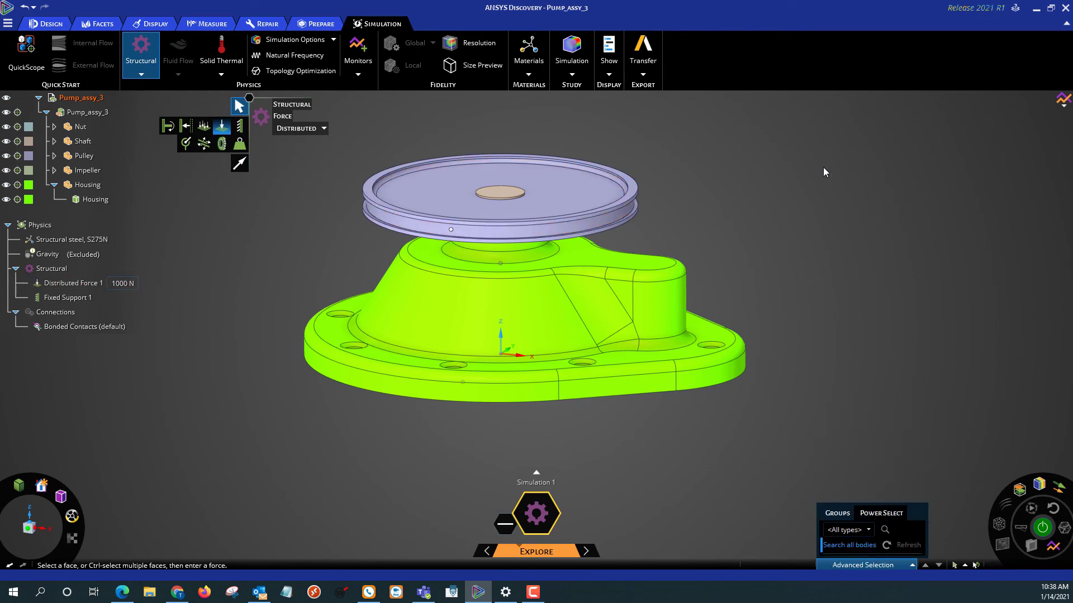
pyautogui.press('Escape')
pyautogui.moveTo(823, 167); pyautogui.dragTo(533, 284, button='middle')
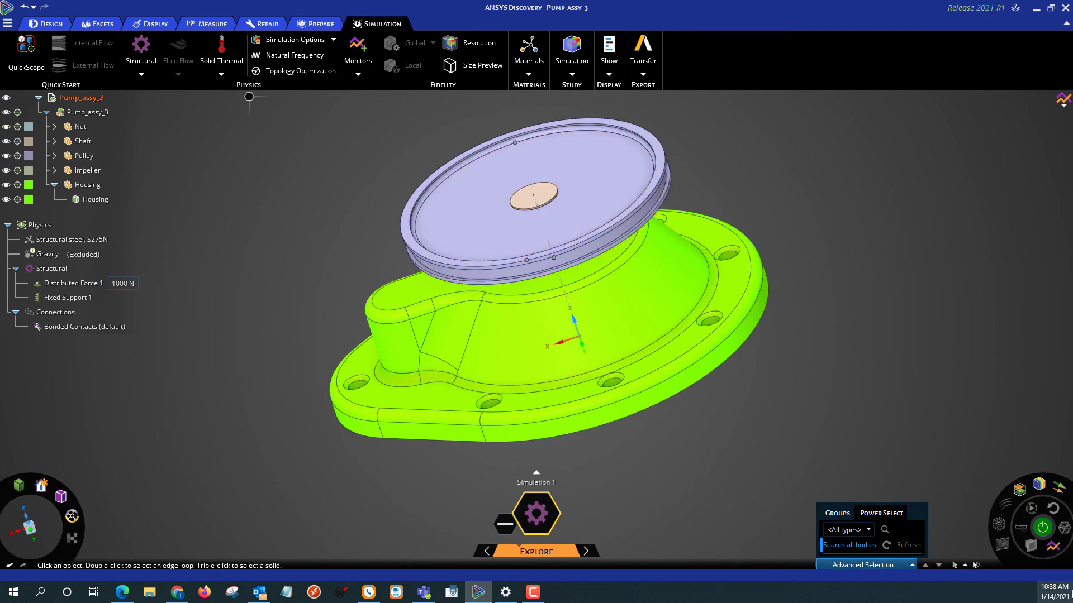
# Solve the structural simulation, giving displacement contours peaking near 3.3259e-6 m on the pulley rim.
pyautogui.click(1042, 528)
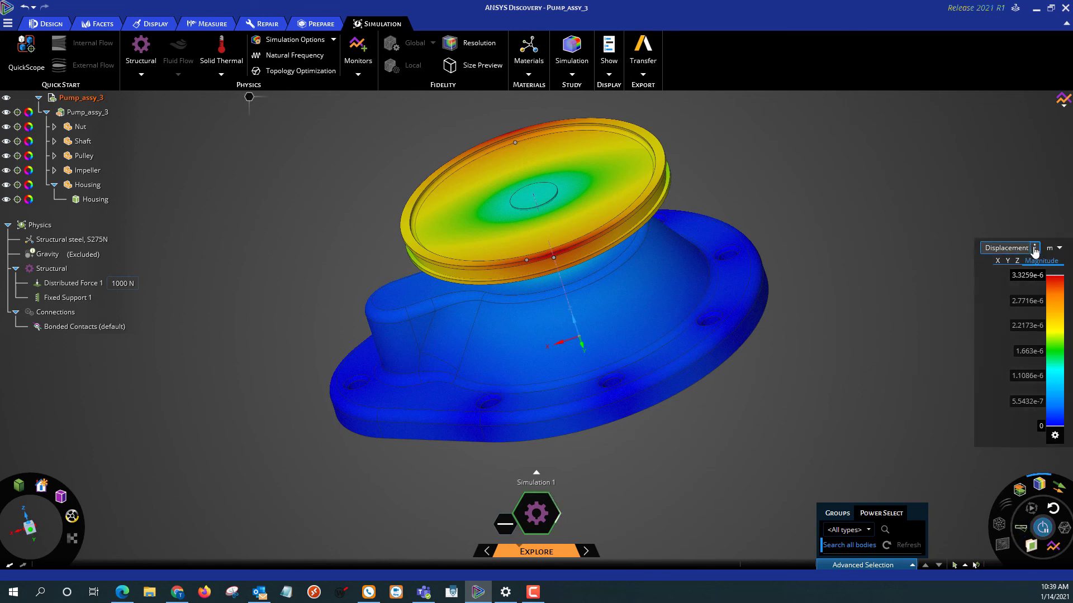
# Plot Von Mises Stress (0.0057767 to 4.3286e6 Pa) and show the min/max locations.
pyautogui.click(1033, 251)
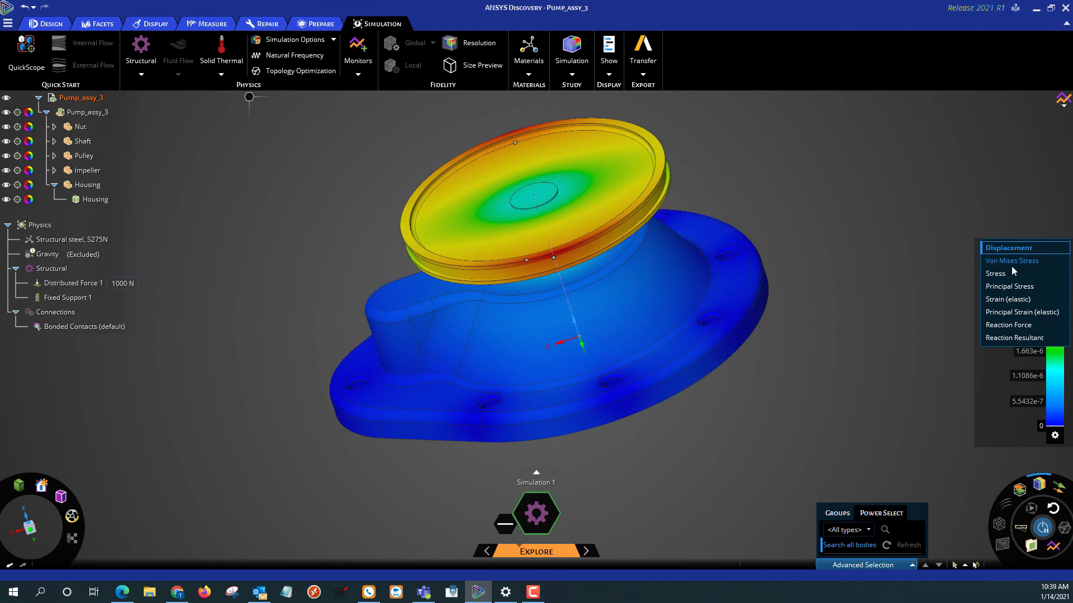
pyautogui.click(1011, 262)
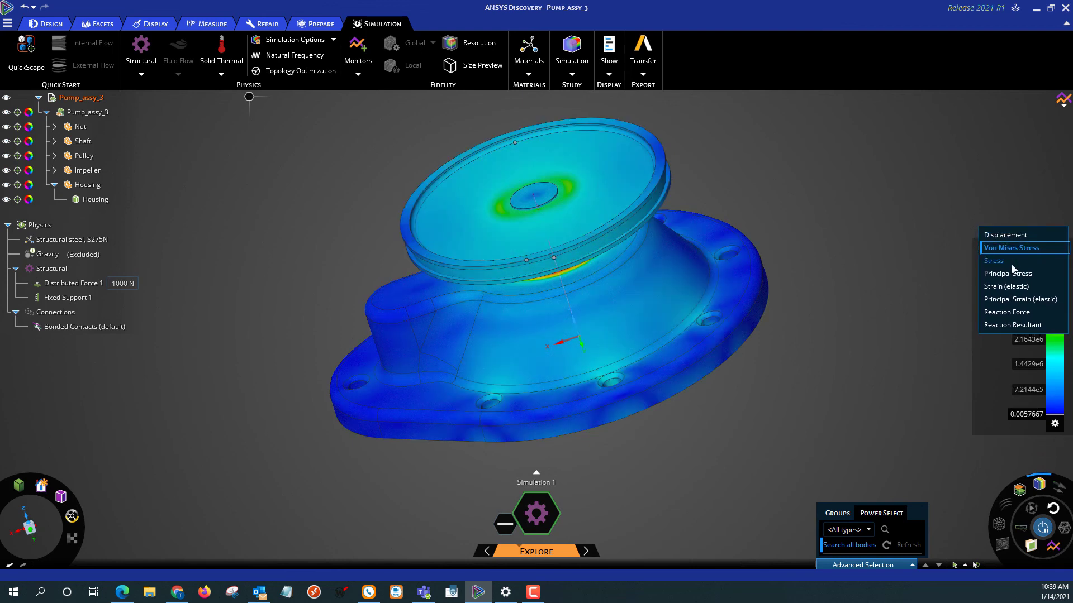
pyautogui.click(1054, 424)
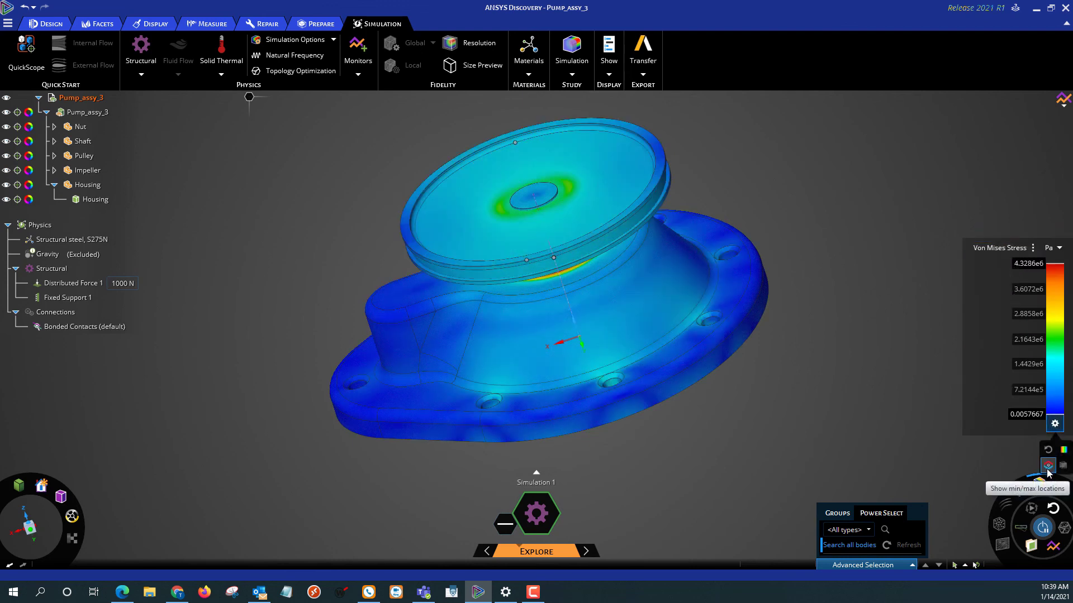
pyautogui.click(1048, 464)
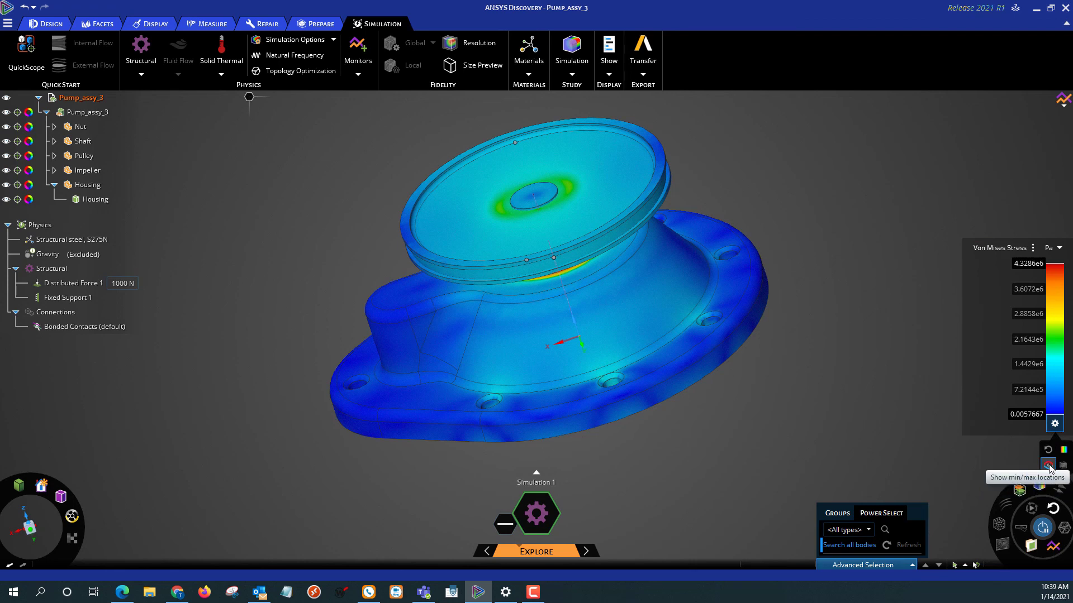
pyautogui.click(1048, 466)
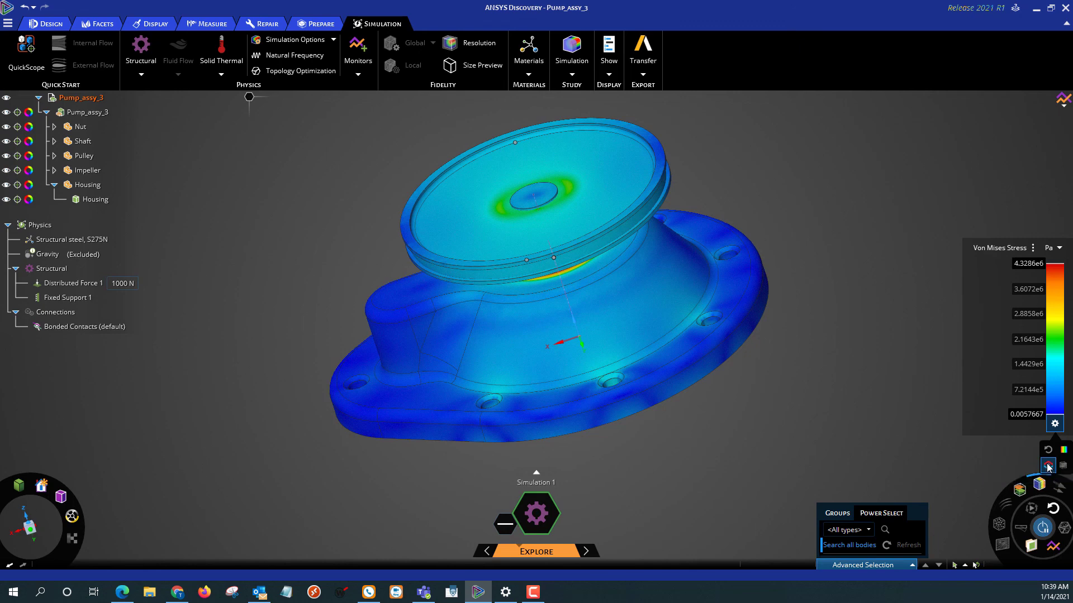
pyautogui.moveTo(811, 376); pyautogui.dragTo(695, 246, button='middle')
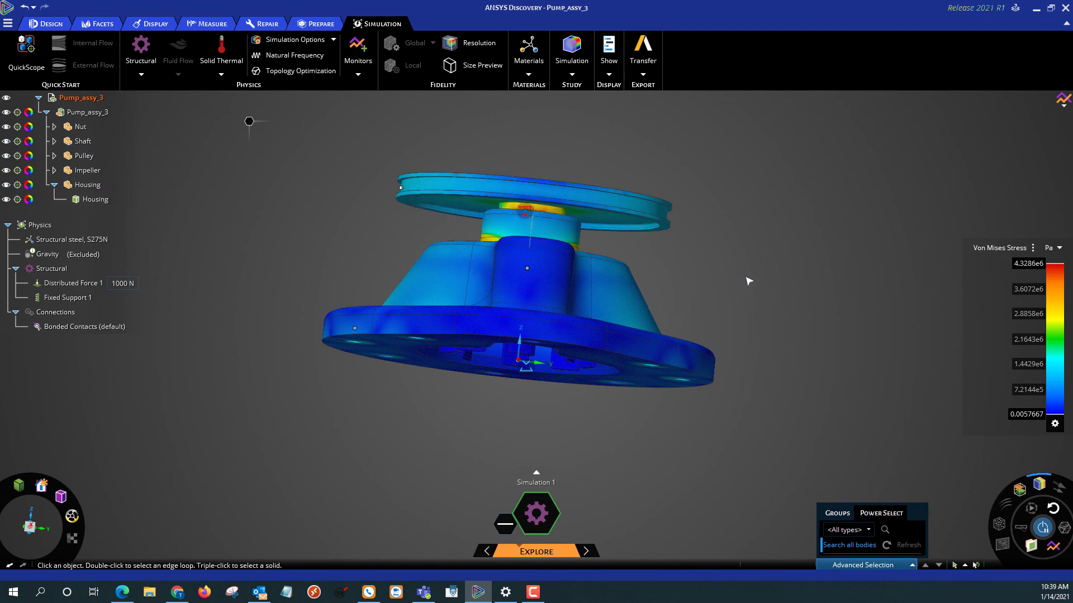
# Turn off assembly-wide stress colouring and enable stress results on the Nut, Shaft and Pulley.
pyautogui.click(29, 113)
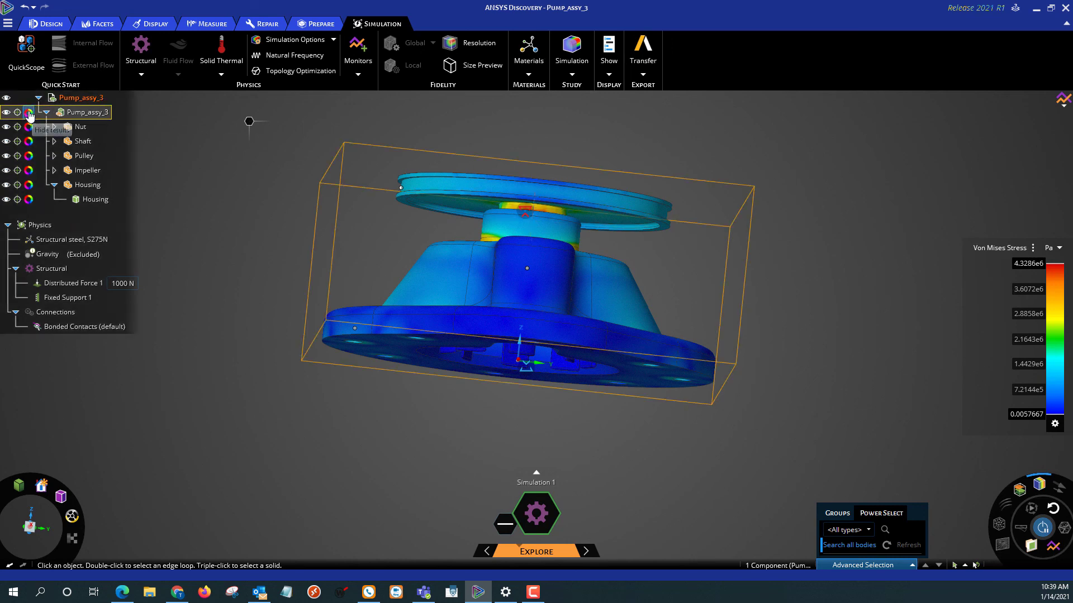
pyautogui.click(29, 114)
pyautogui.click(28, 126)
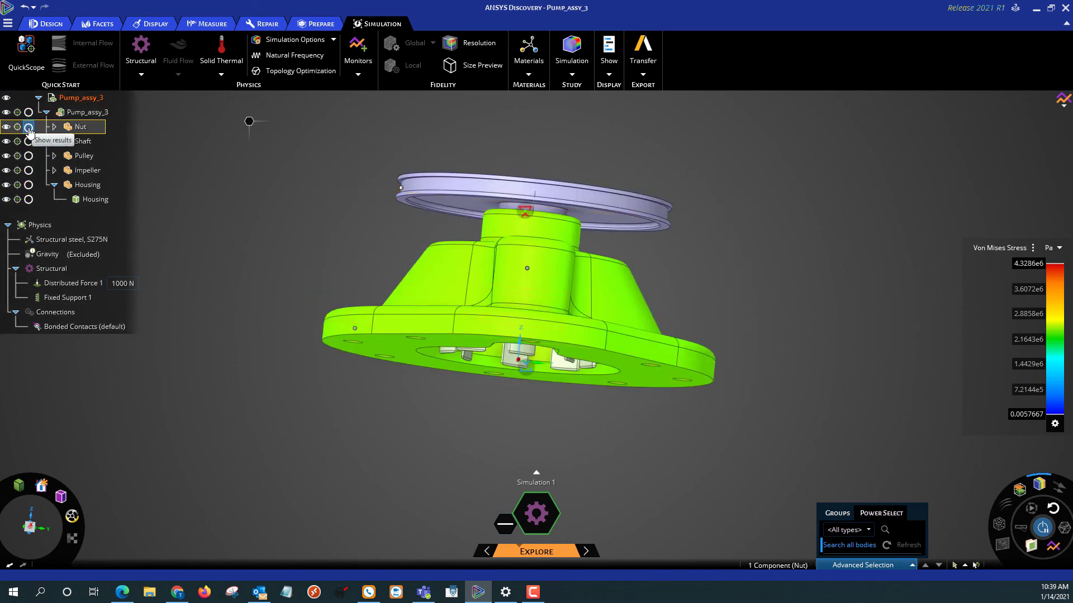
pyautogui.click(29, 142)
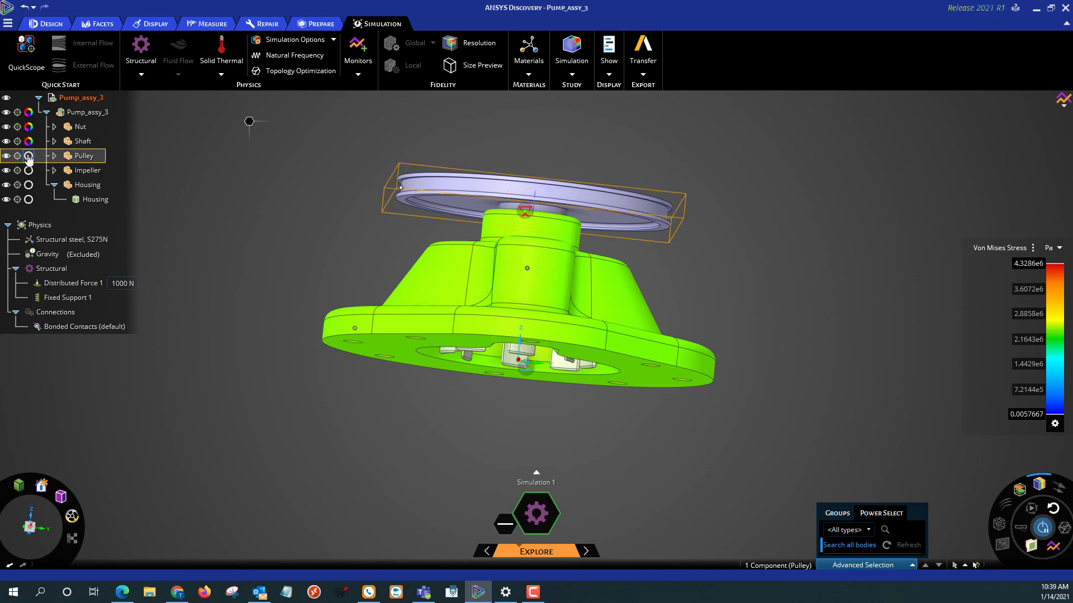
pyautogui.click(28, 170)
pyautogui.click(28, 155)
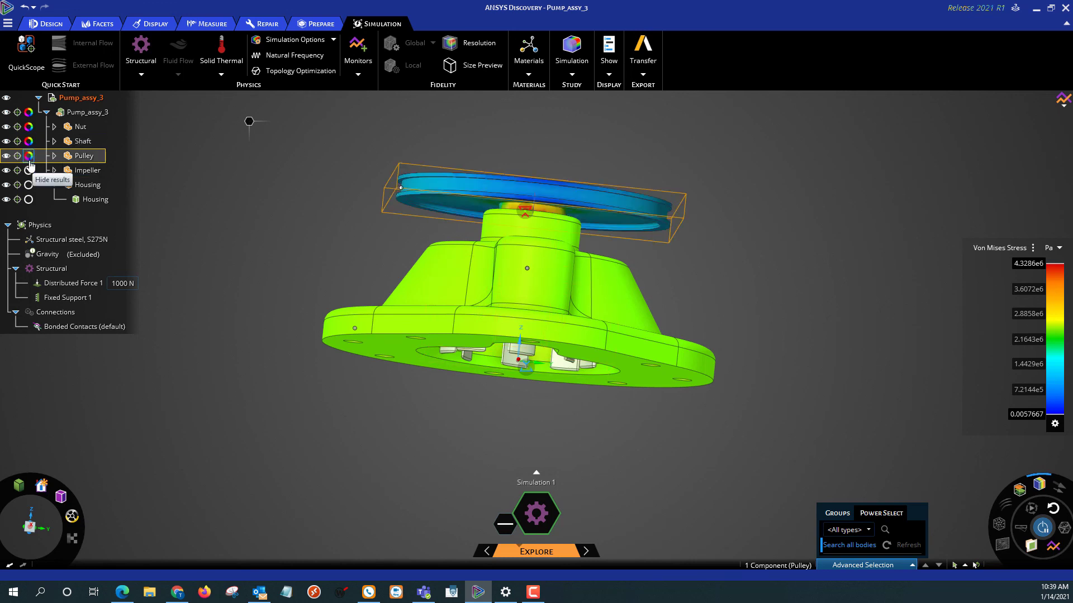
pyautogui.click(358, 182)
# Hide the Impeller and Housing, view from below, then show stress results on the Housing.
pyautogui.click(68, 186)
pyautogui.click(7, 170)
pyautogui.click(6, 184)
pyautogui.click(6, 199)
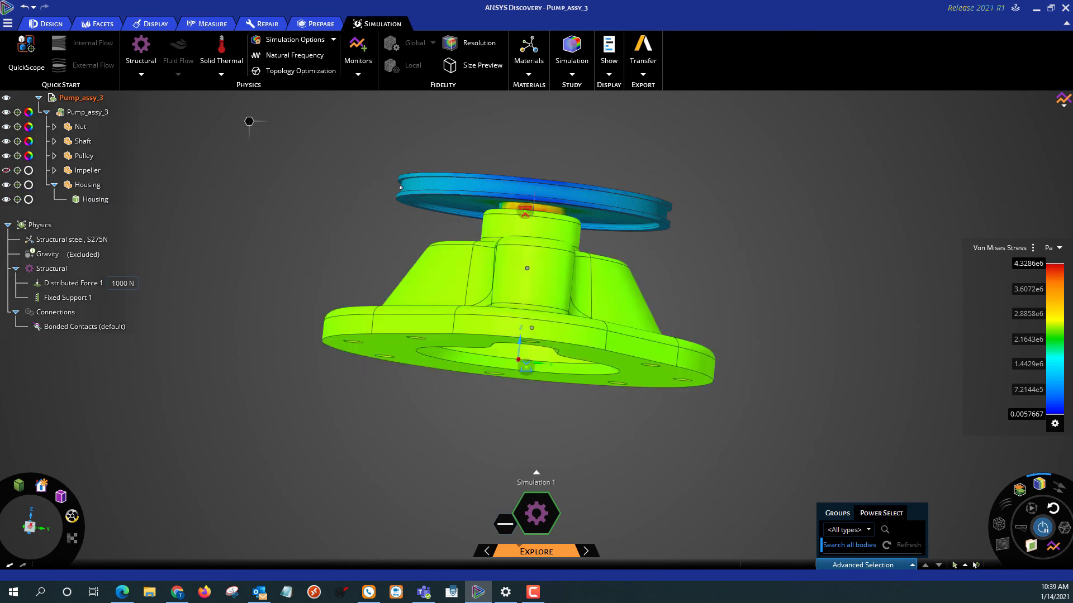
pyautogui.click(6, 200)
pyautogui.moveTo(366, 225); pyautogui.dragTo(368, 146, button='middle')
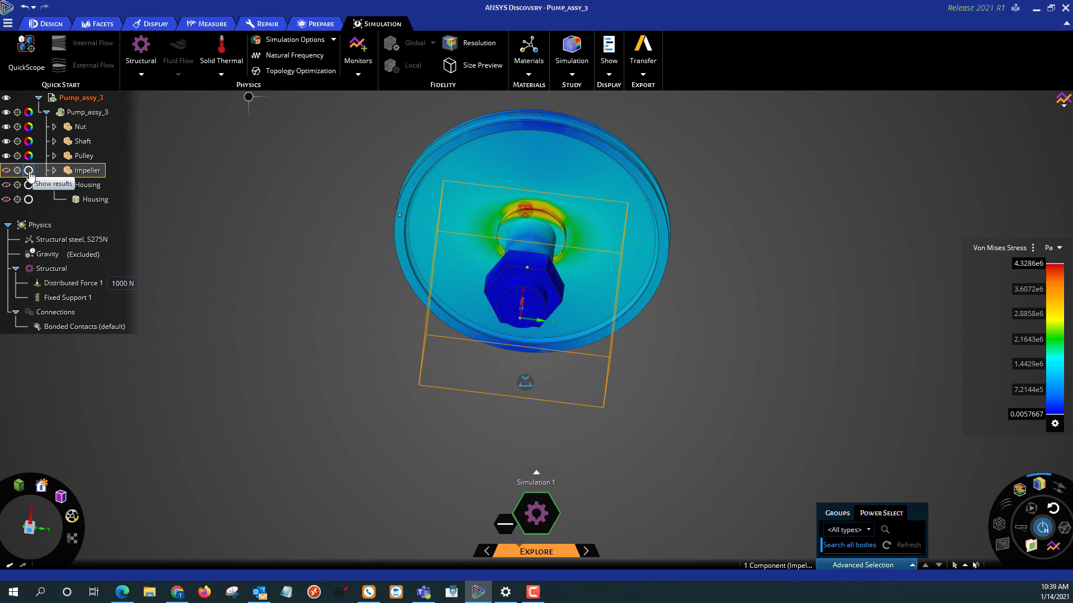
pyautogui.click(28, 200)
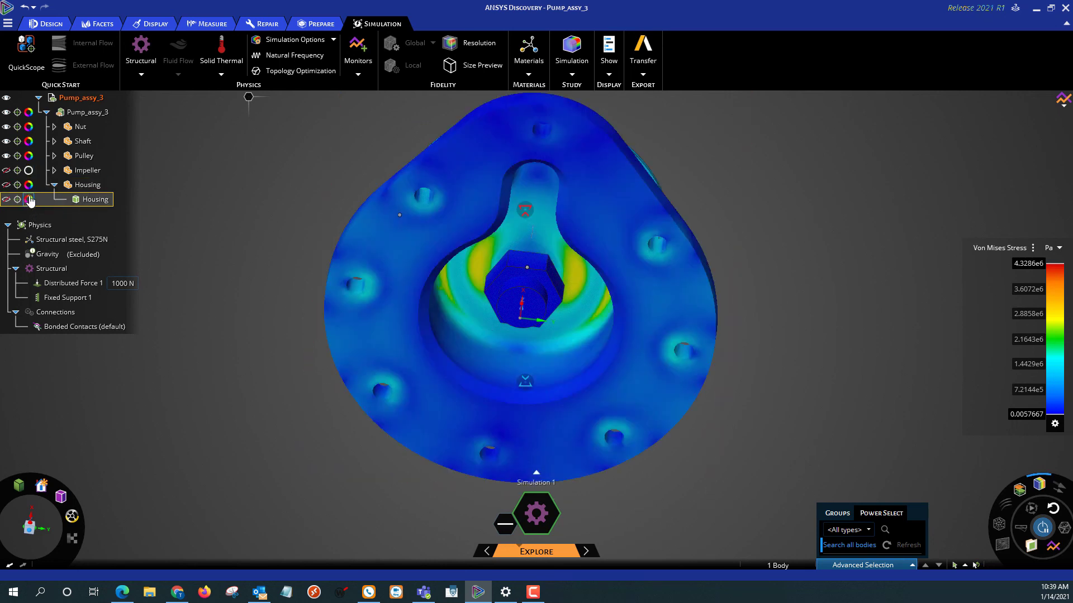